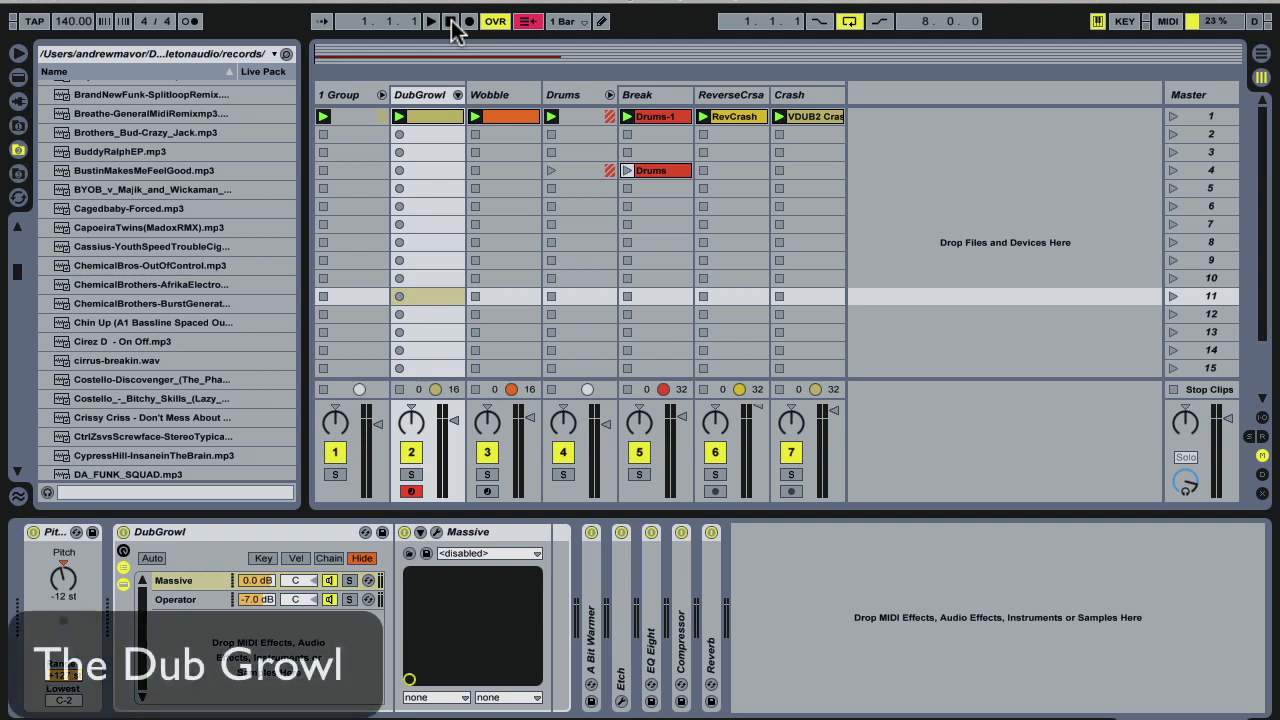
Play the session's clips to hear the finished Dub Growl sound, and stop playback.
key(space)
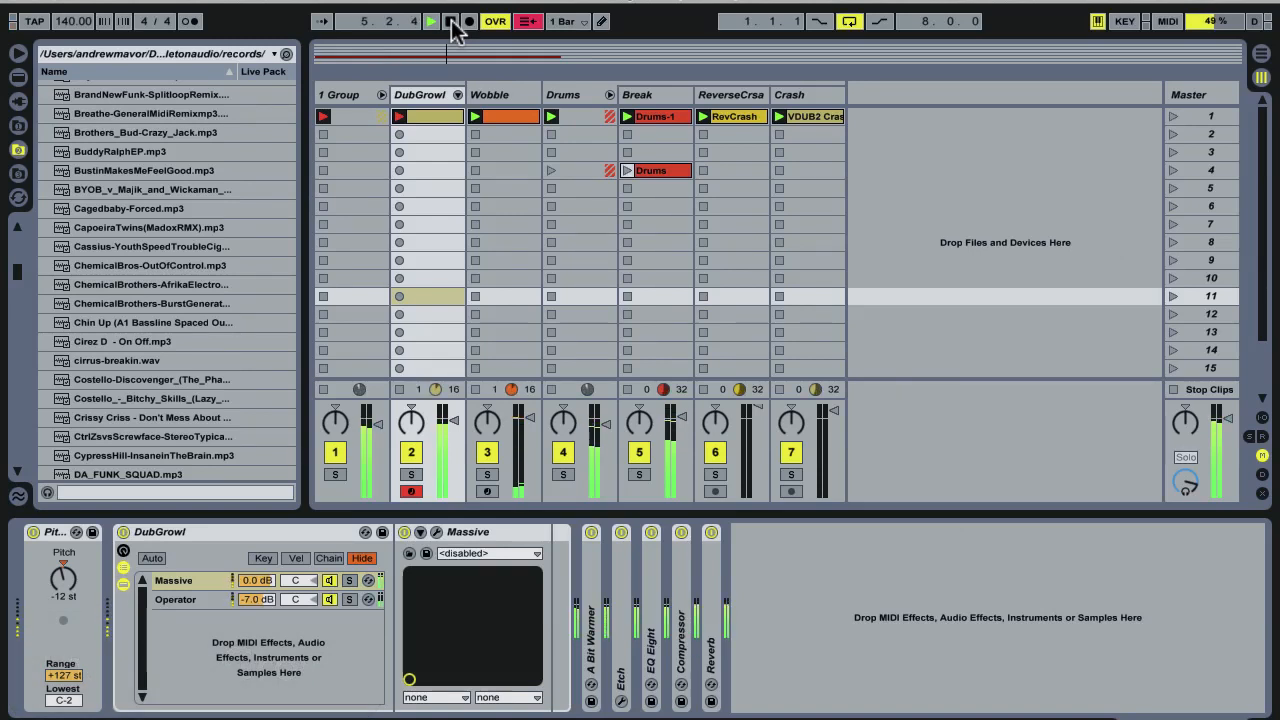
click(451, 22)
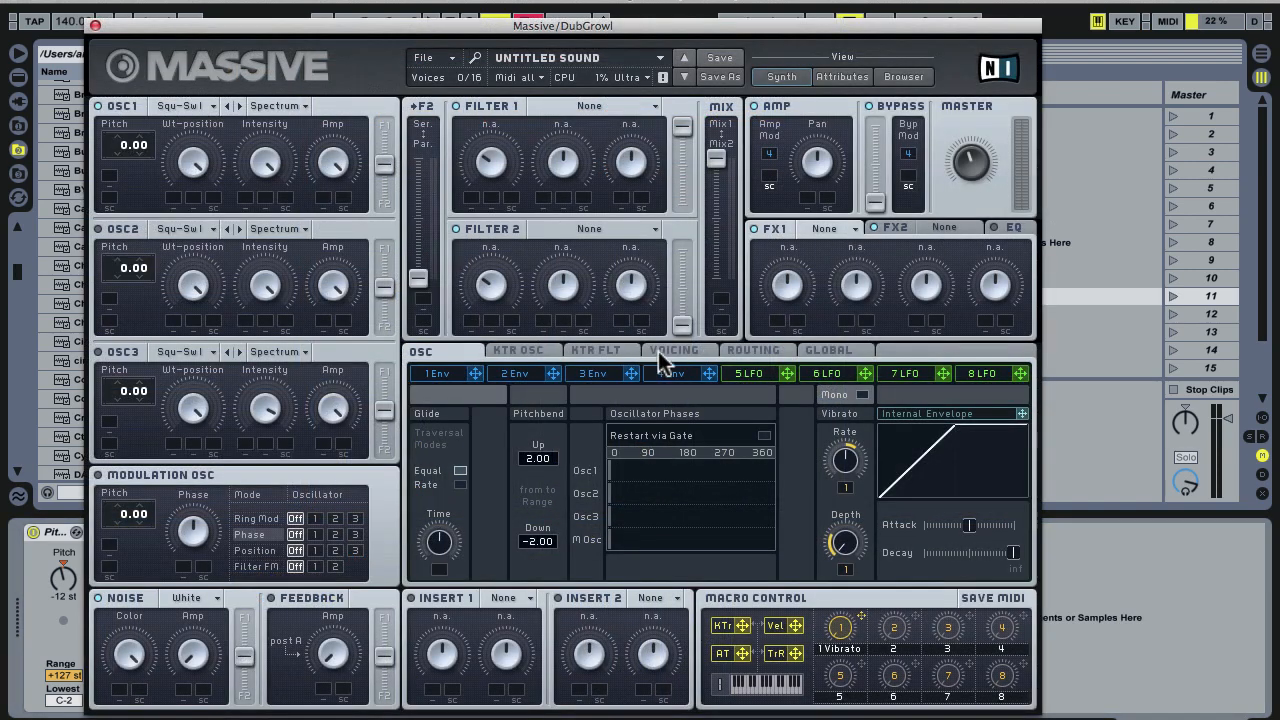
Enable Restart via Gate for the oscillator phases.
click(679, 356)
click(440, 352)
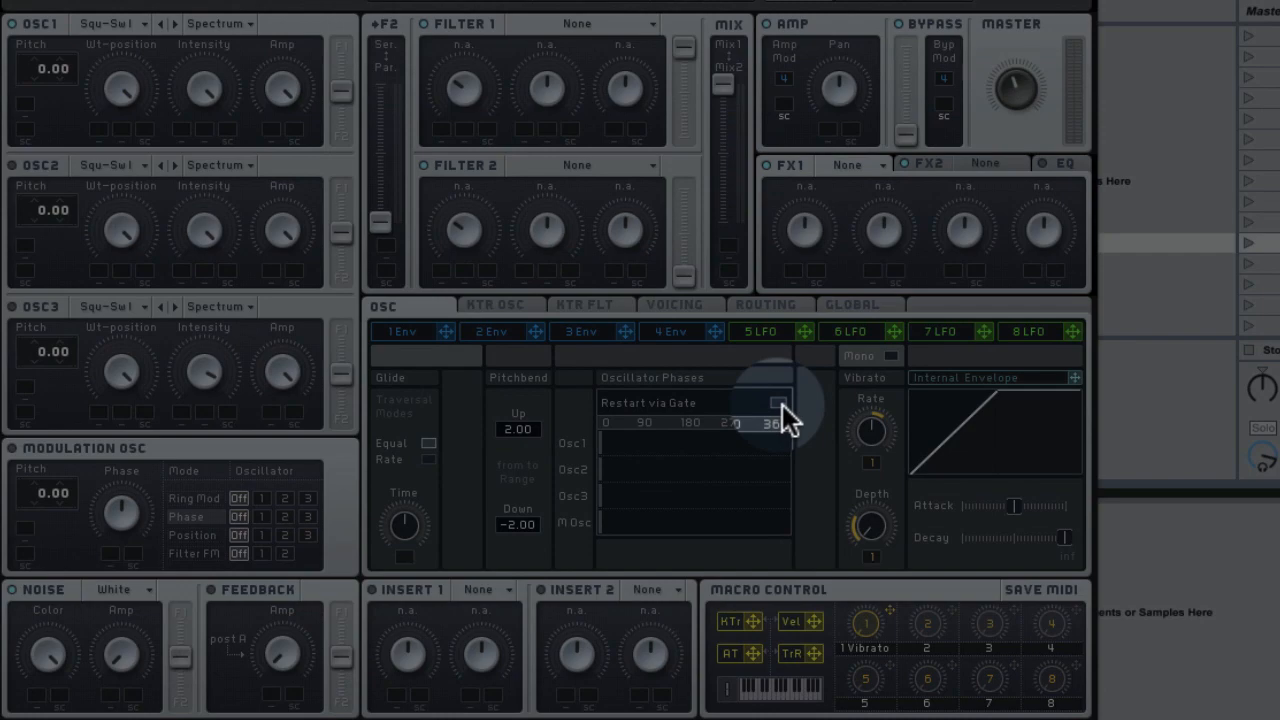
click(780, 404)
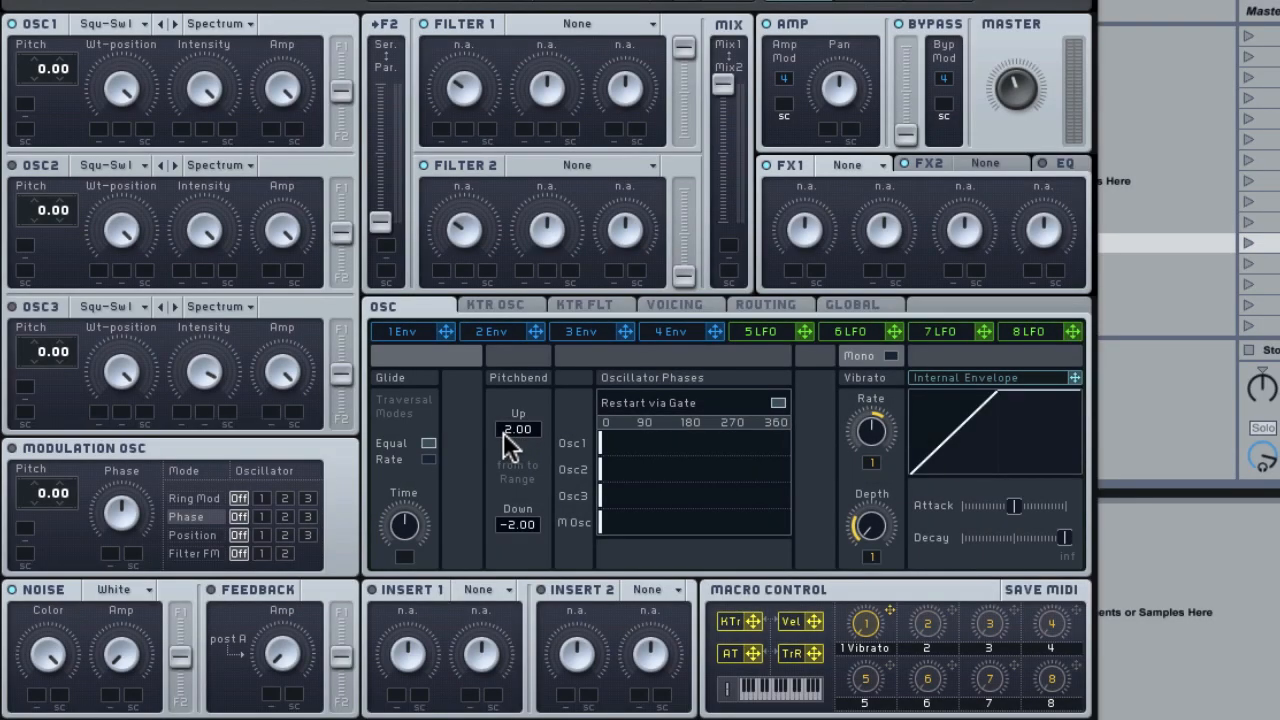
Set the pitchbend range to 12.00 up and -12.00 down, and switch the voicing mode to Monorotate.
drag(502, 428, 504, 404)
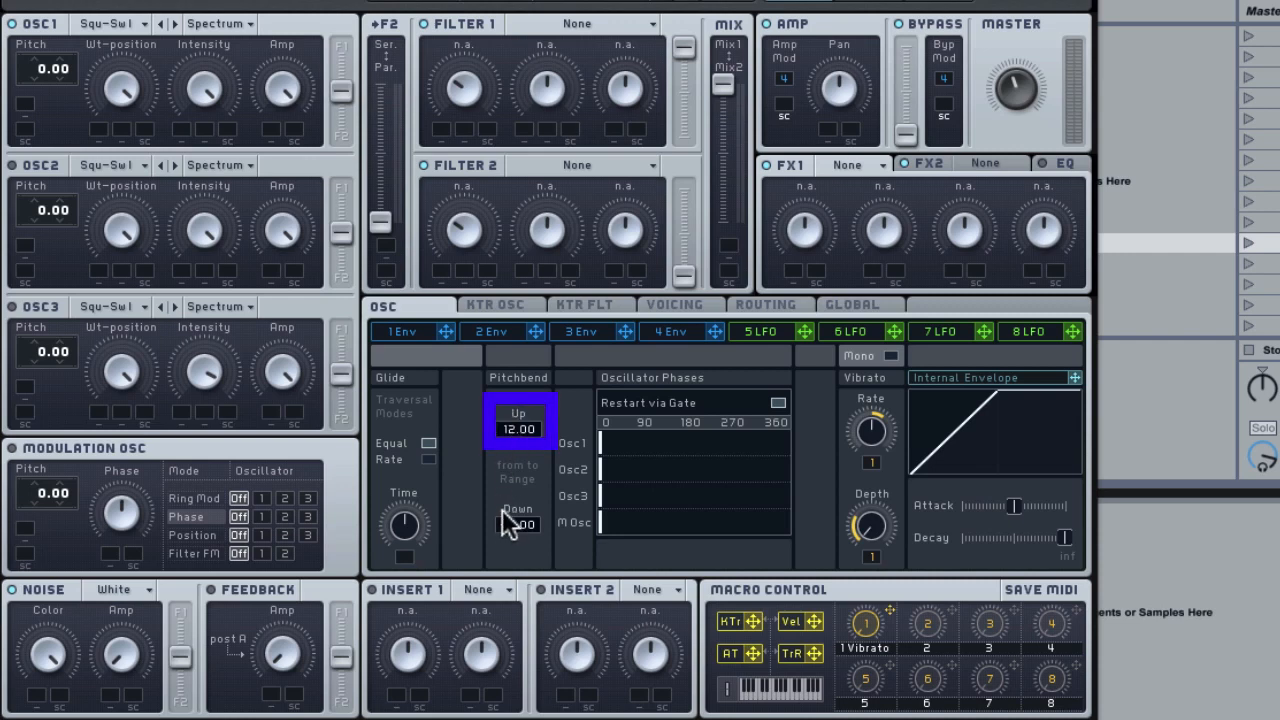
drag(505, 522, 512, 553)
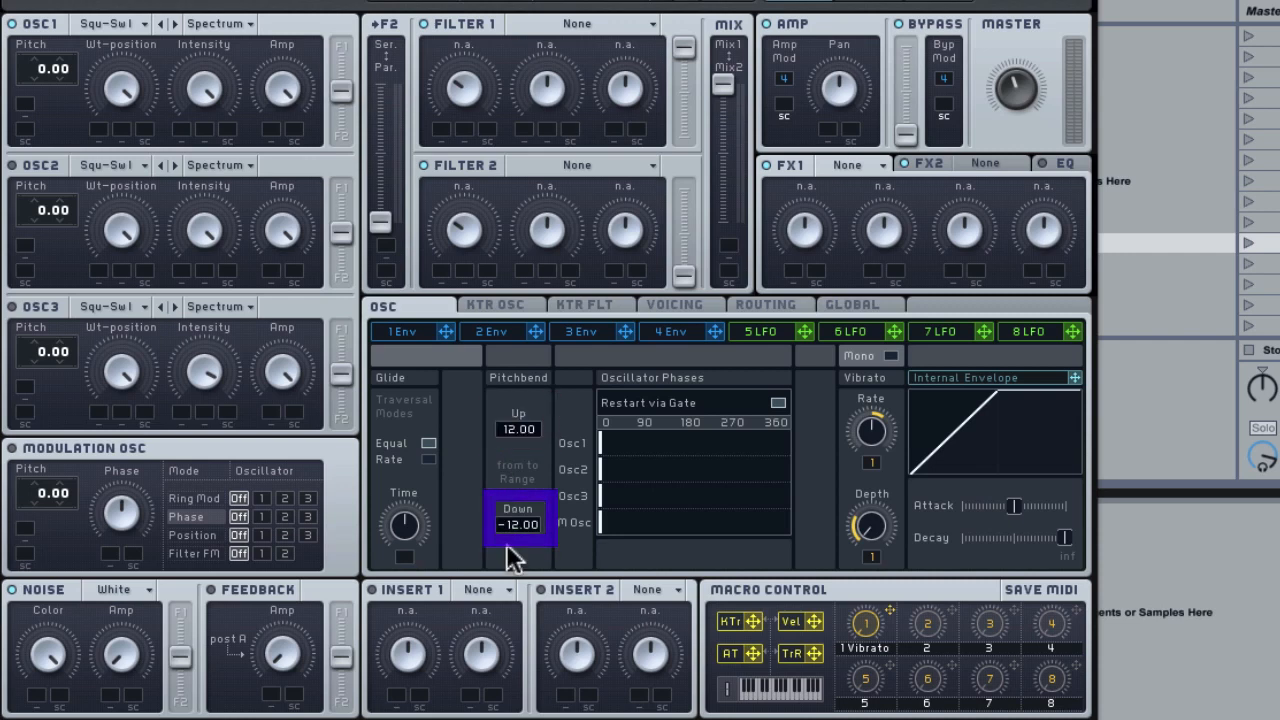
click(678, 304)
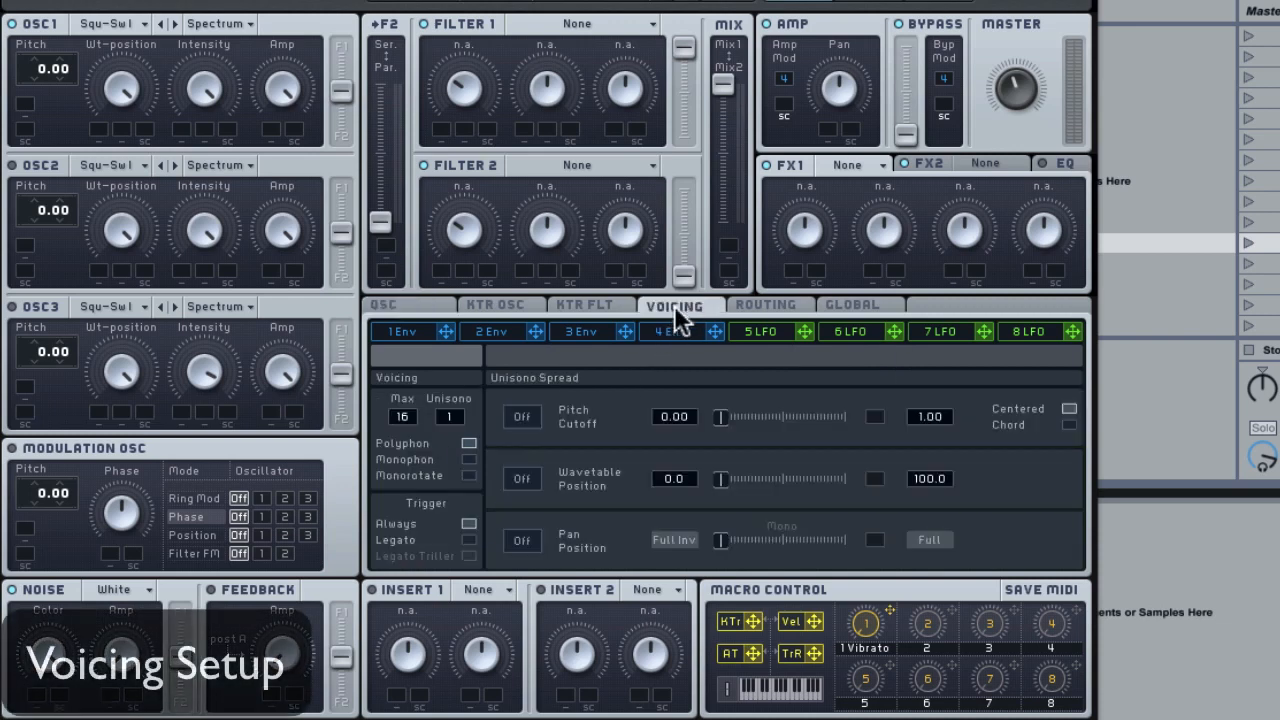
click(469, 476)
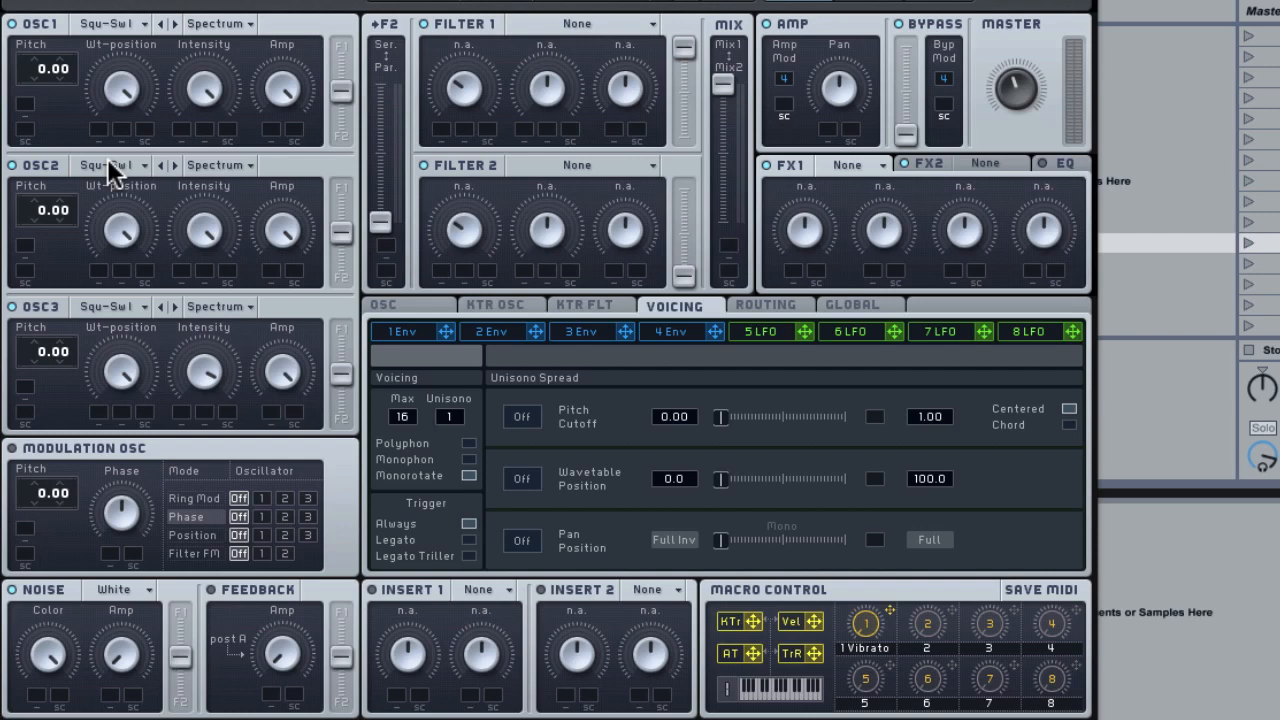
Set OSC1's wavetable to Modern Talking and OSC2's wavetable to Deep Throat.
click(115, 24)
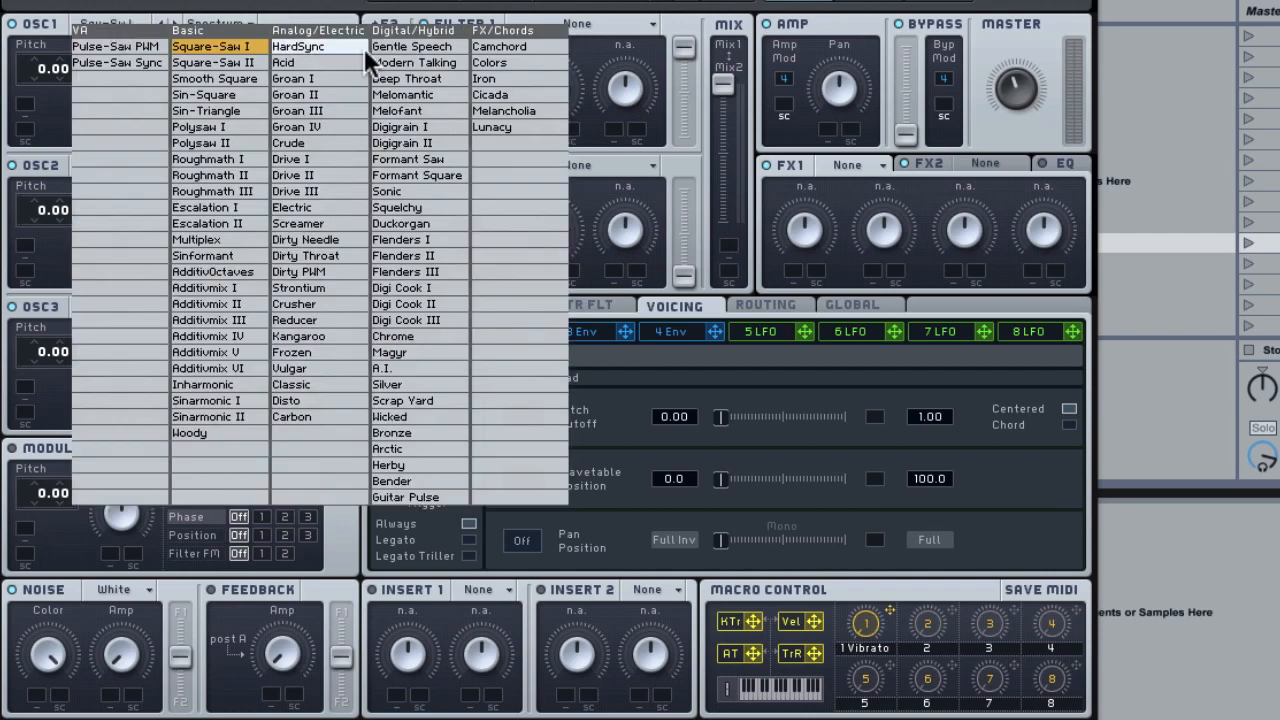
click(387, 62)
click(123, 162)
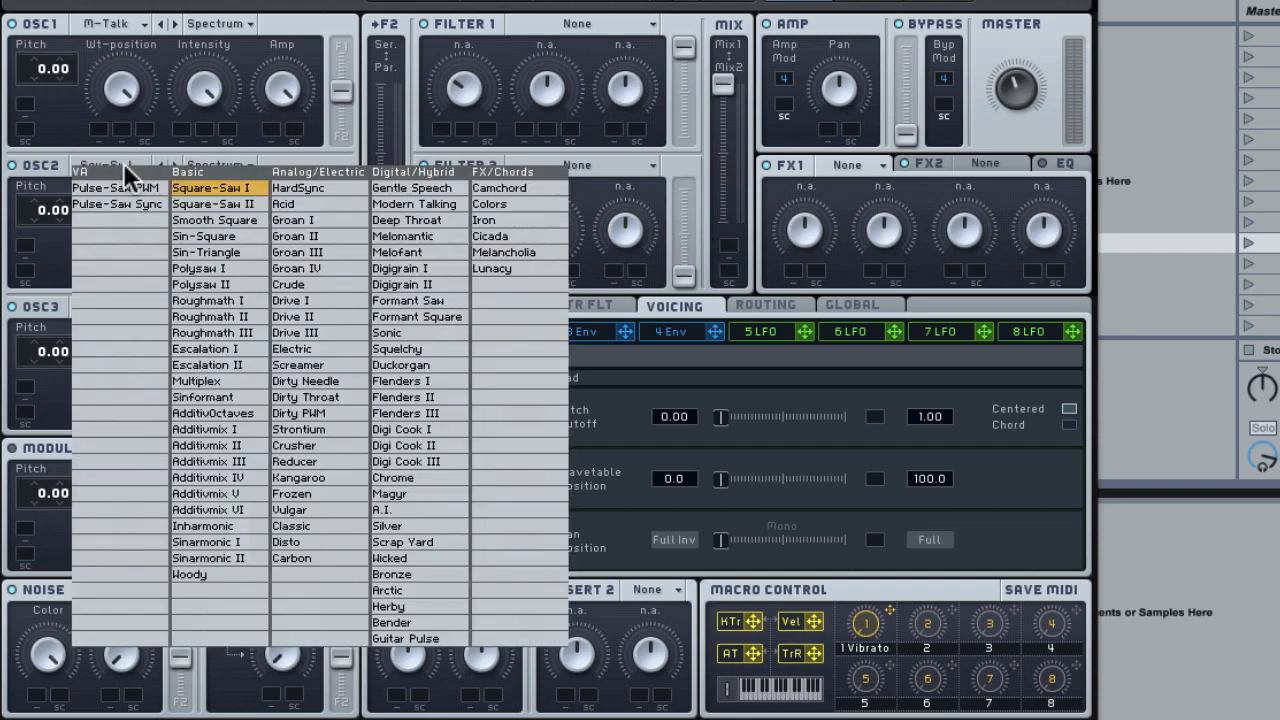
click(445, 221)
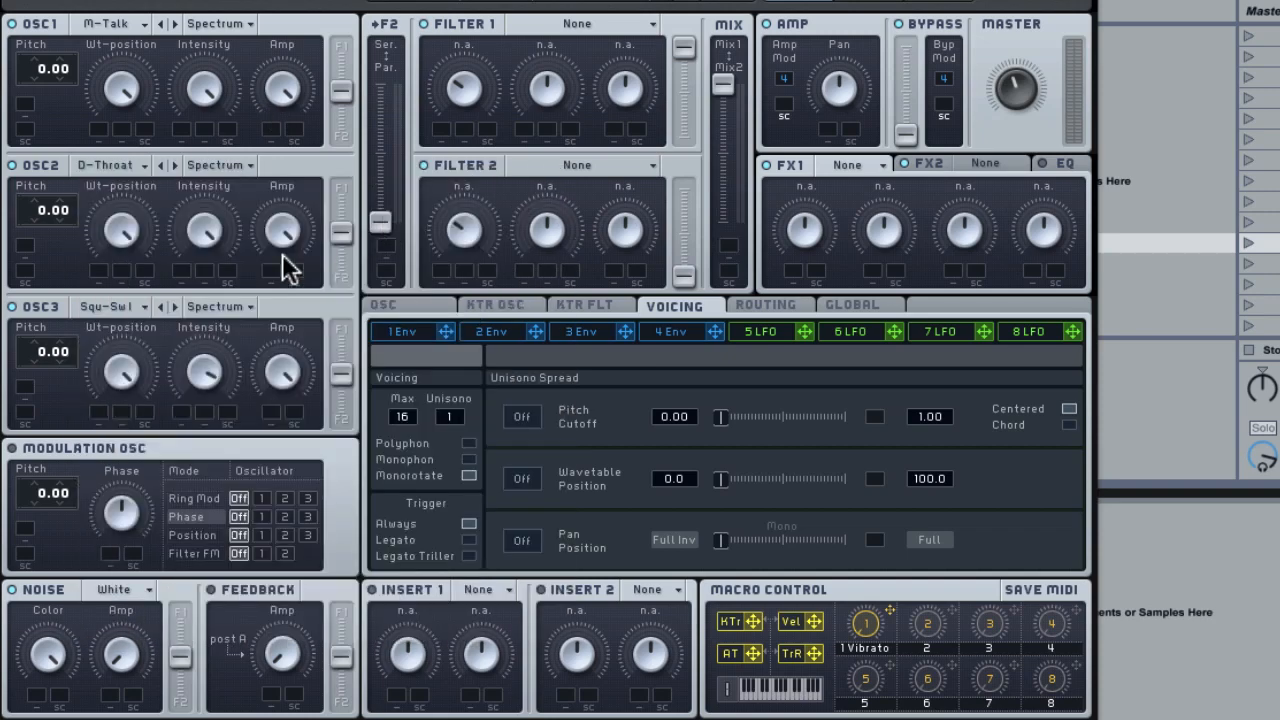
Set OSC3 to the Sin-Square wavetable with a pitch of -12.00.
click(120, 307)
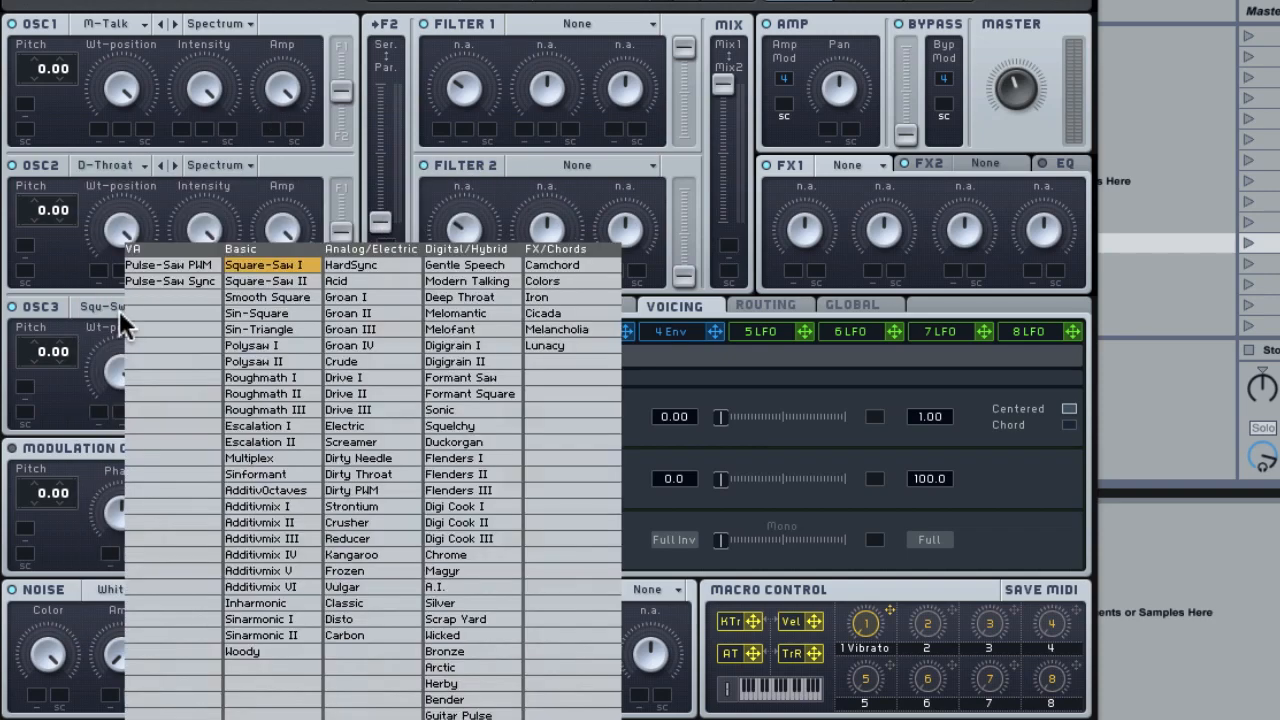
click(245, 312)
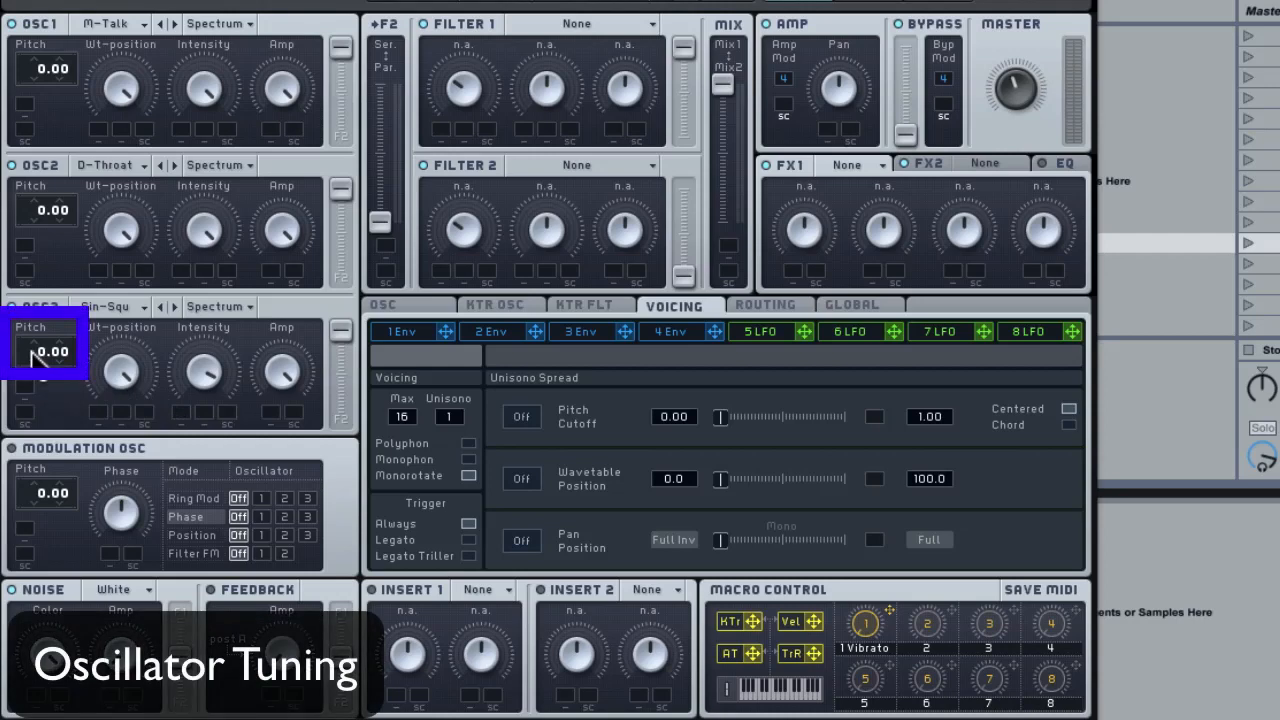
drag(32, 356, 36, 382)
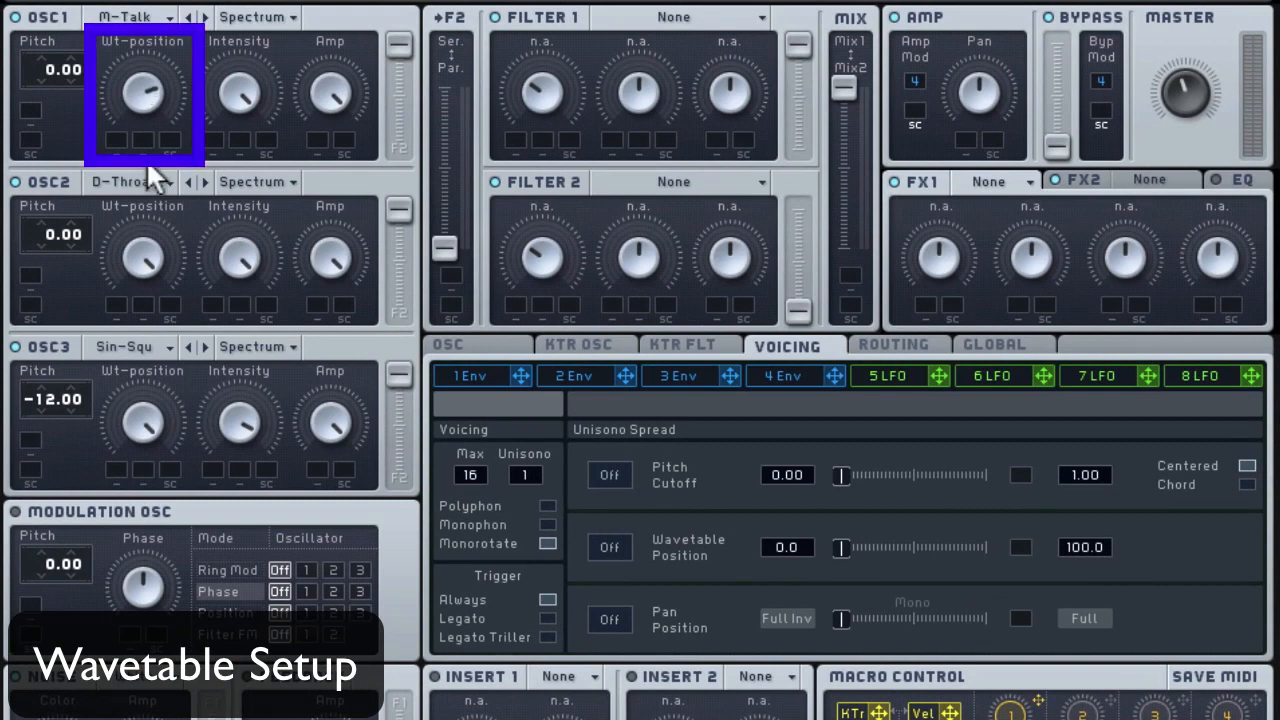
Lower OSC1's Wt-position to just below halfway and its Intensity to about two o'clock.
drag(147, 161, 161, 219)
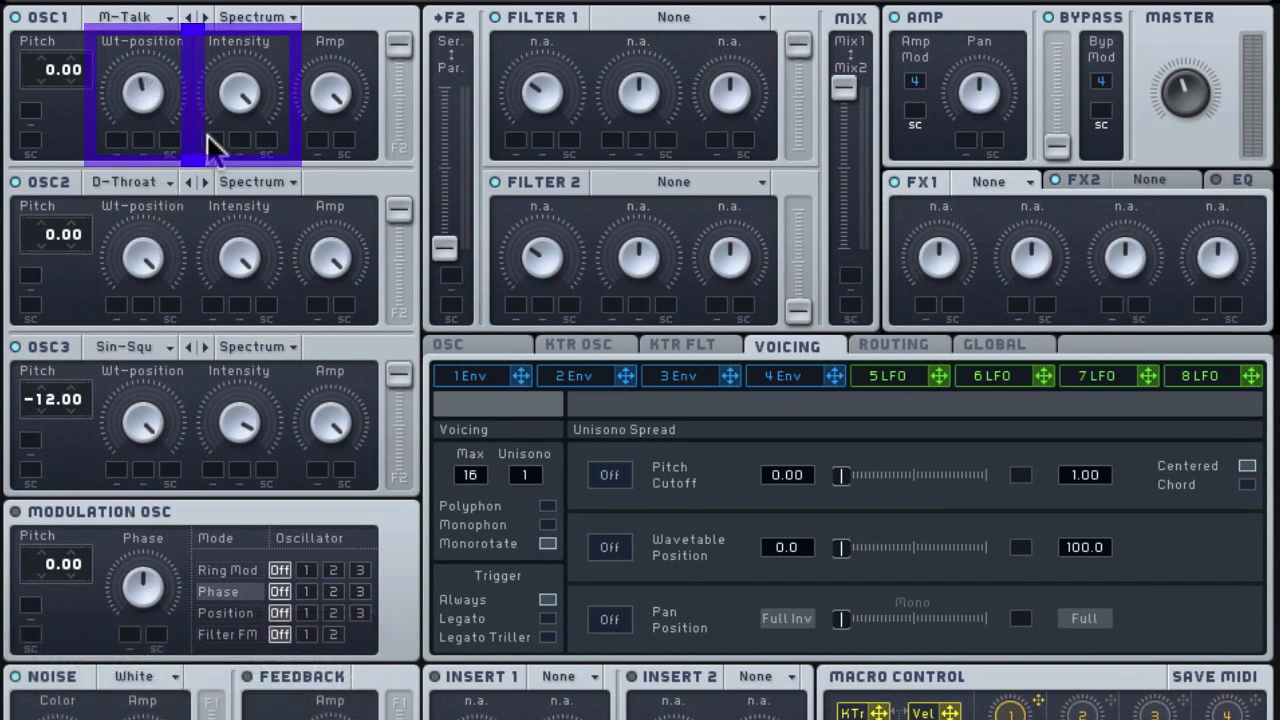
drag(236, 104, 242, 166)
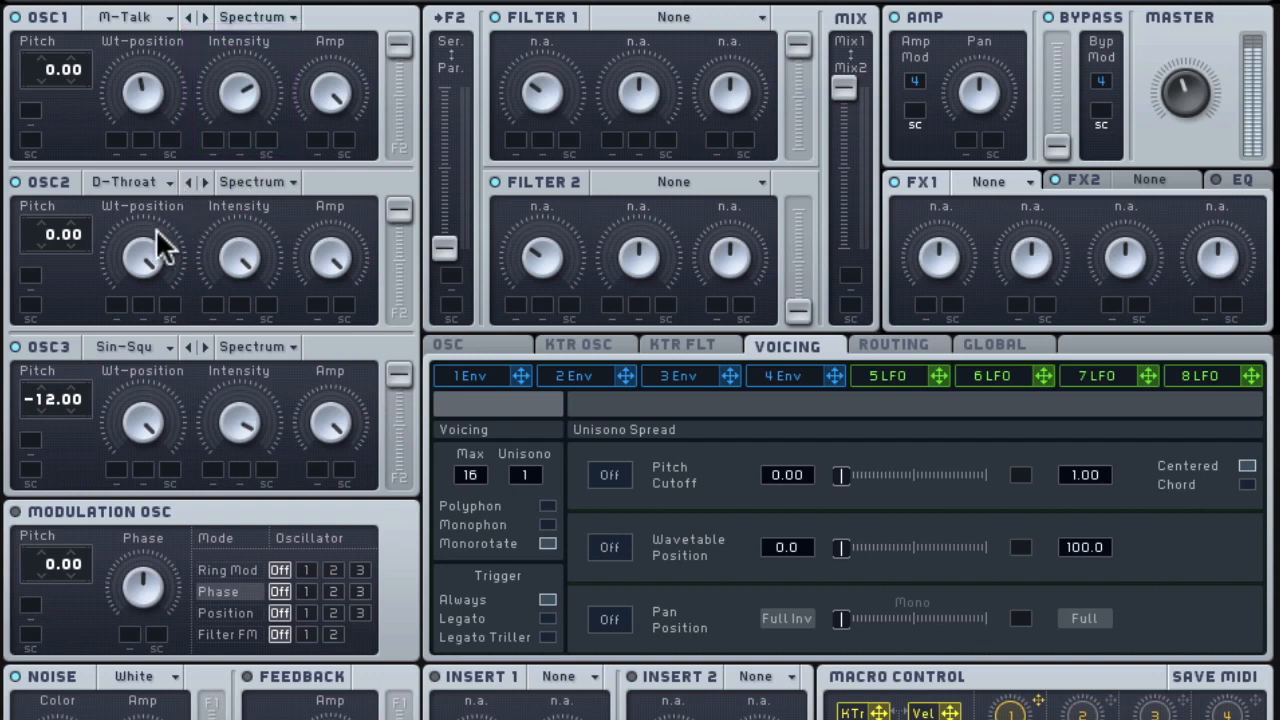
Lower OSC2's Wt-position to about three-quarters and its Intensity to slightly above halfway, and reduce OSC3's Wt-position to about eleven o'clock.
drag(152, 285, 156, 325)
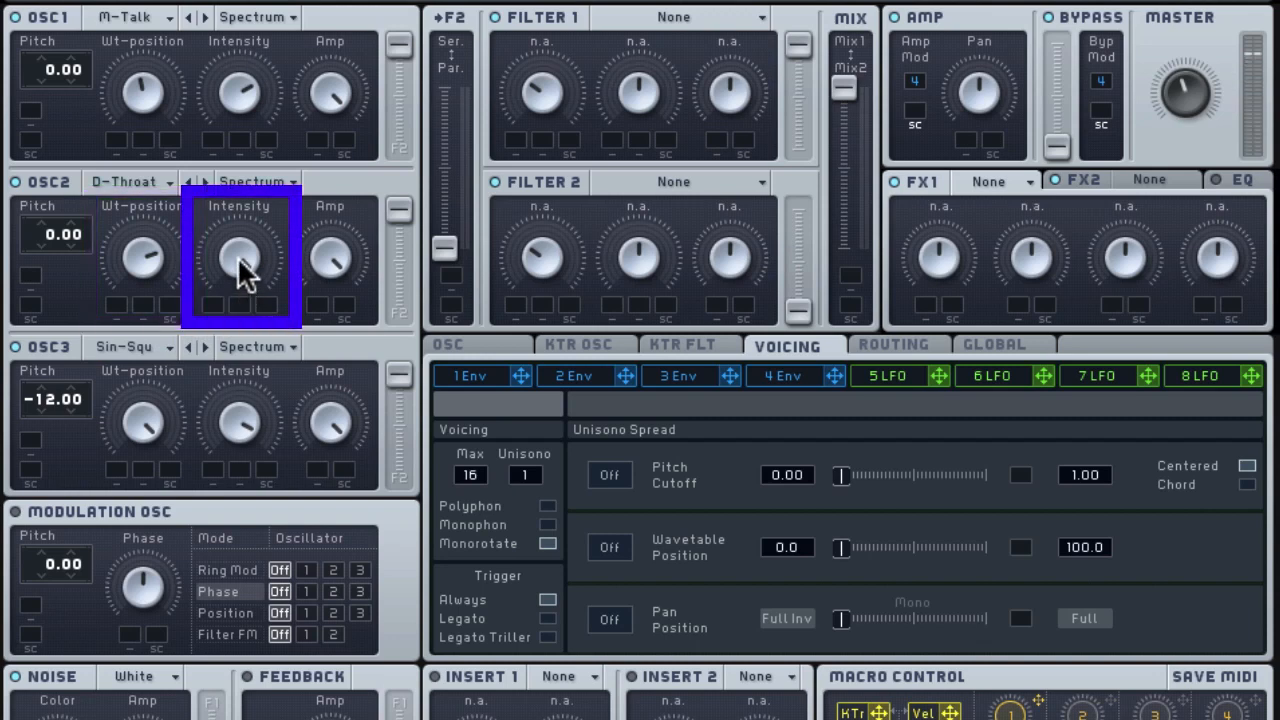
drag(237, 275, 252, 351)
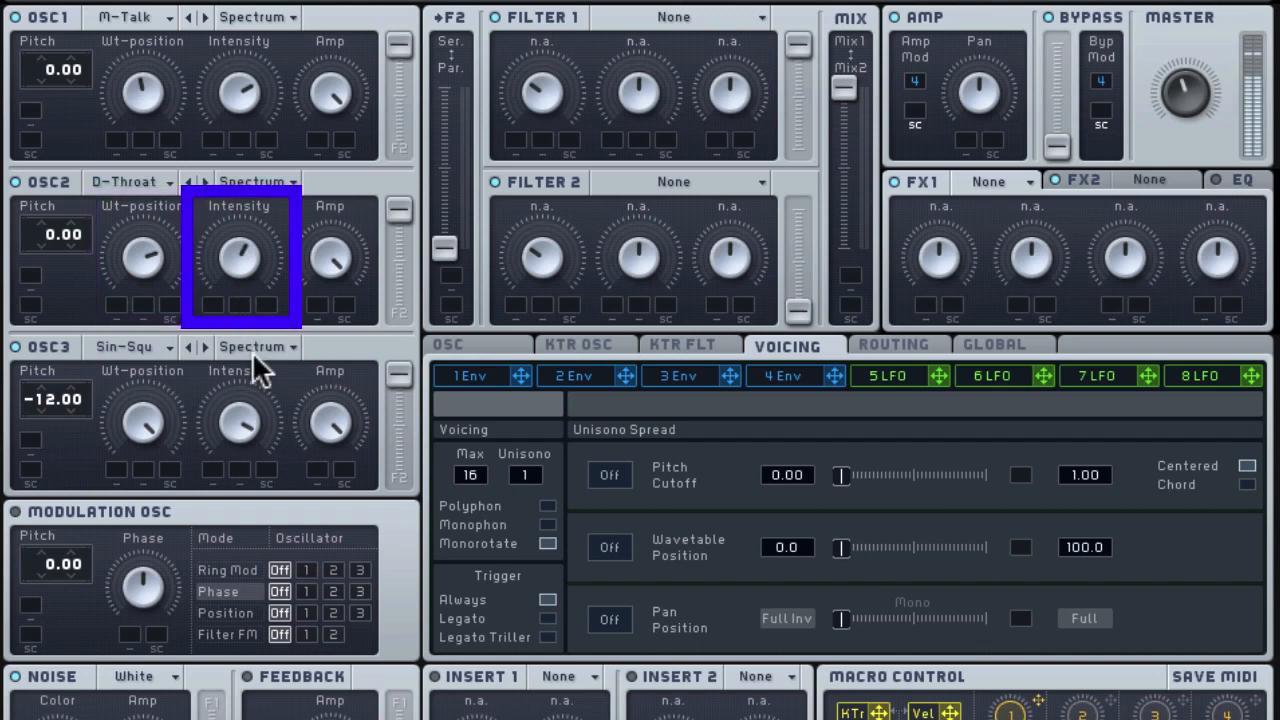
drag(160, 435, 157, 646)
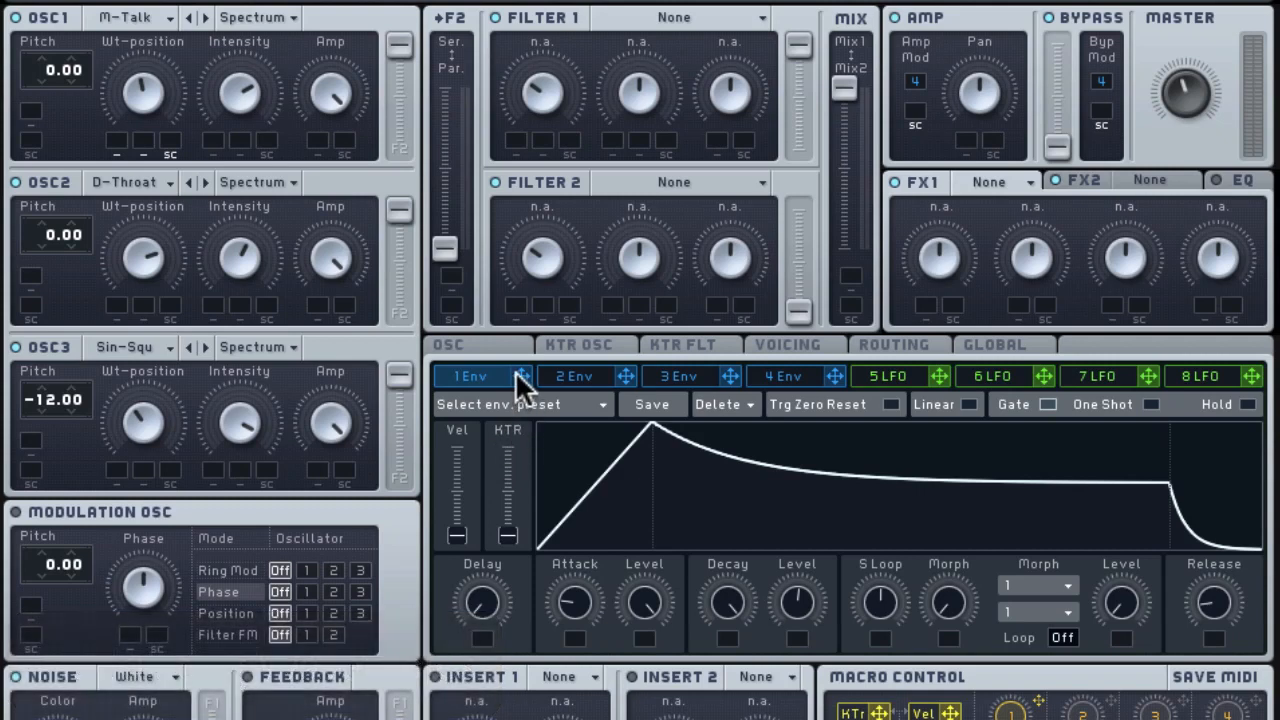
Shape Env 1 with a longer attack and maximum decay level, and assign it to raise OSC1's Wt-position and OSC2's Intensity.
drag(569, 612, 569, 569)
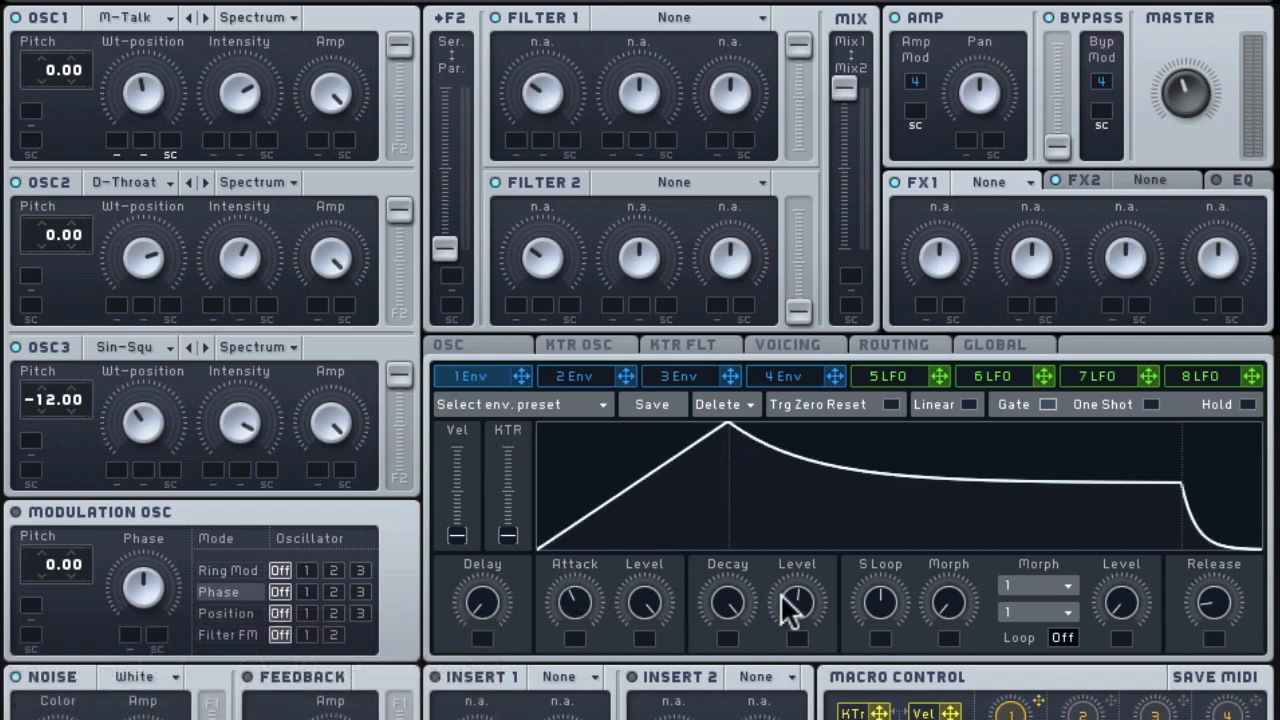
drag(790, 607, 806, 455)
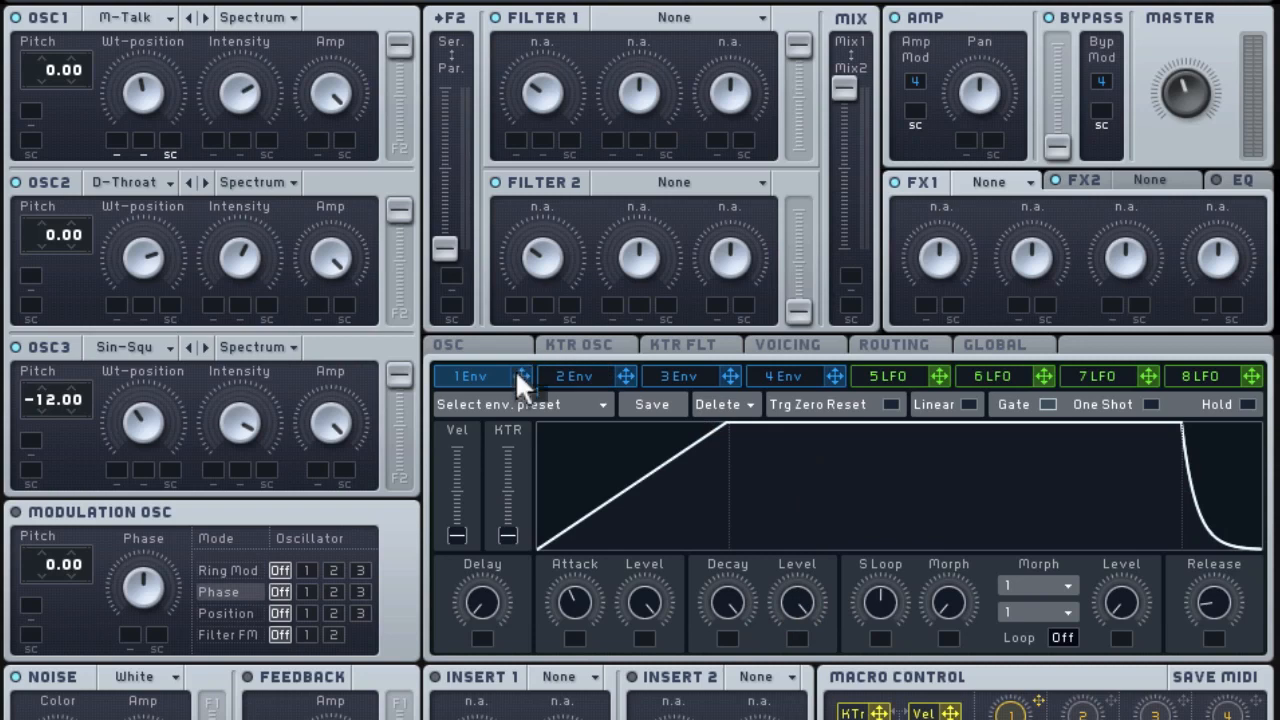
drag(518, 378, 108, 68)
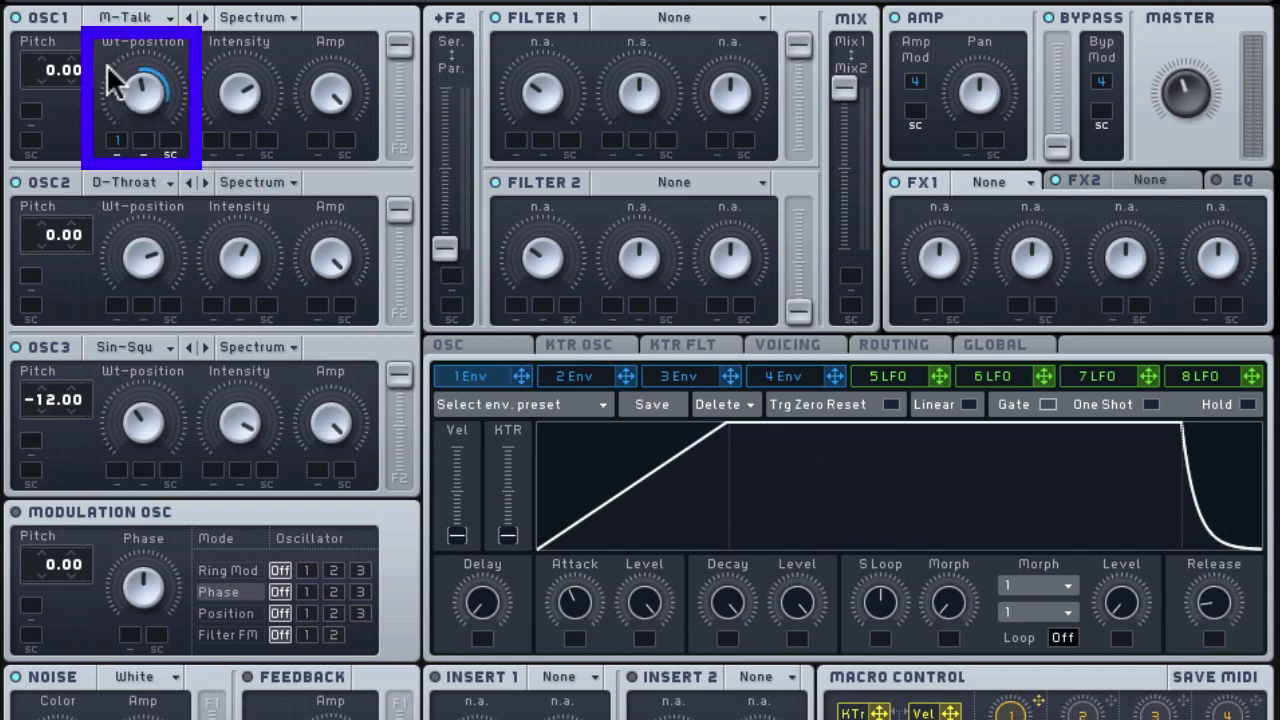
drag(519, 379, 209, 252)
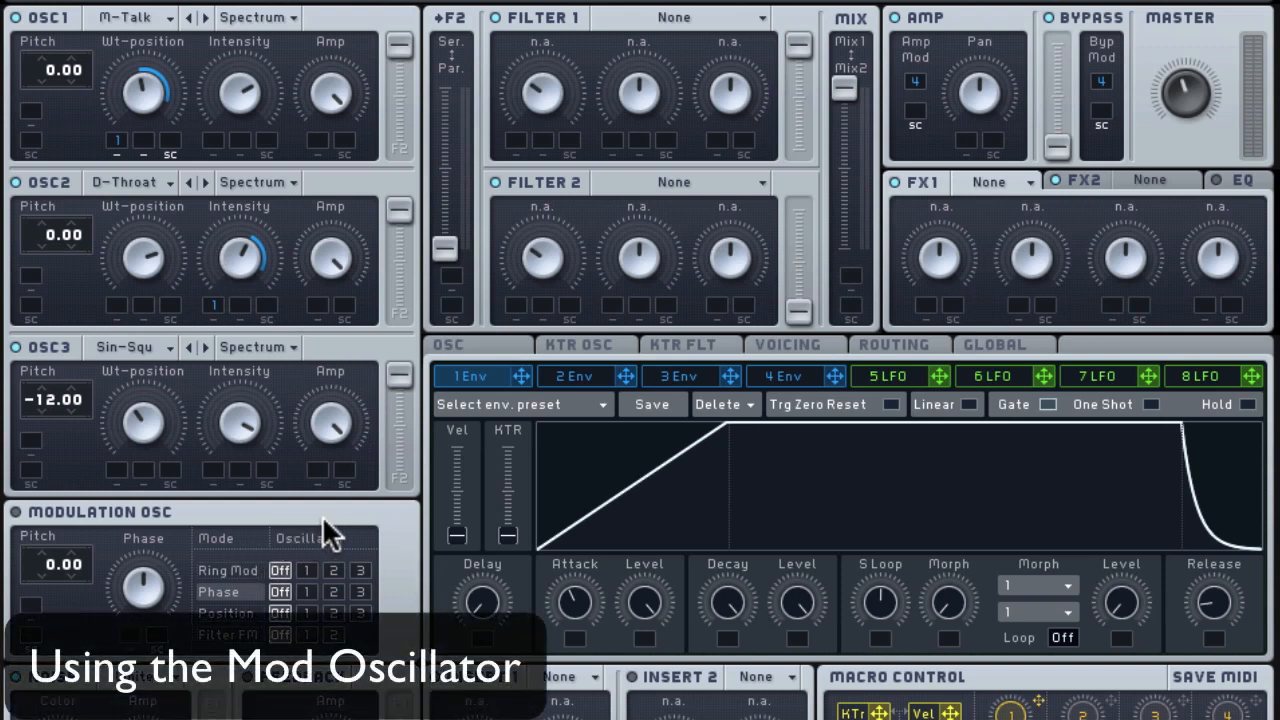
Turn on modulation oscillator Phase mode for oscillator 3, and set its Phase amount to minimum with Env 3 modulating it upward.
click(247, 571)
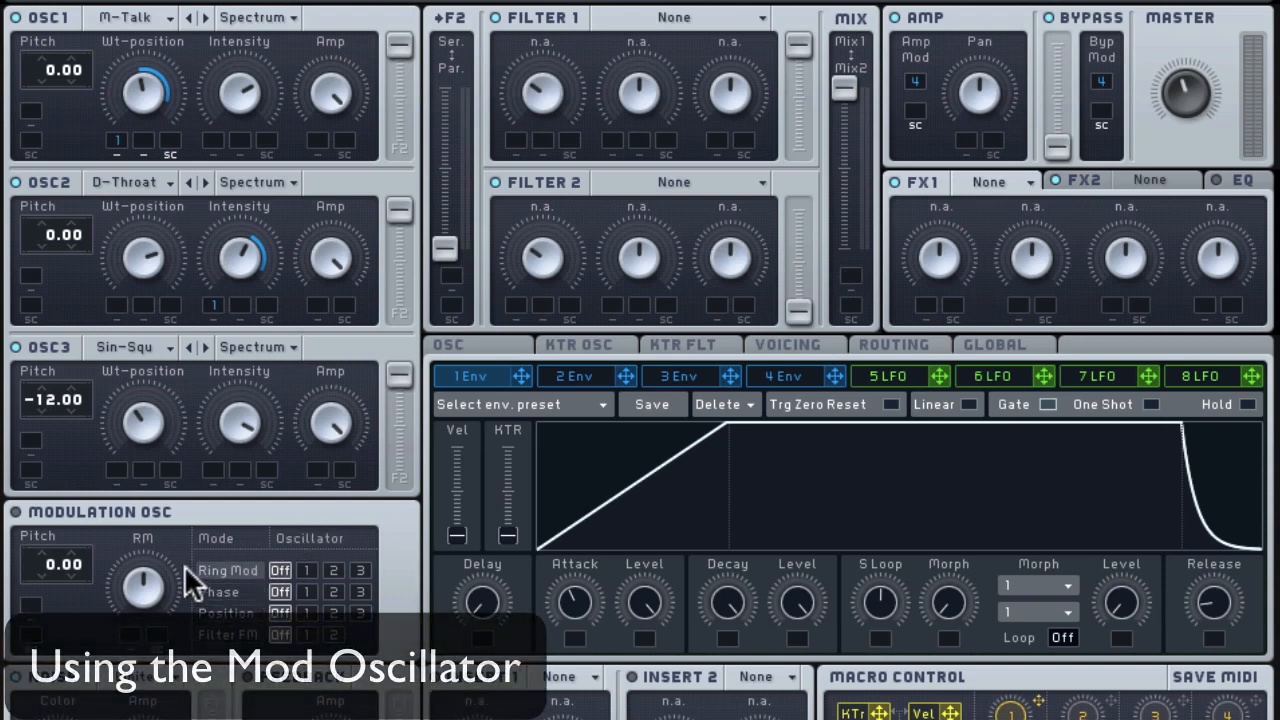
click(360, 591)
drag(141, 580, 125, 680)
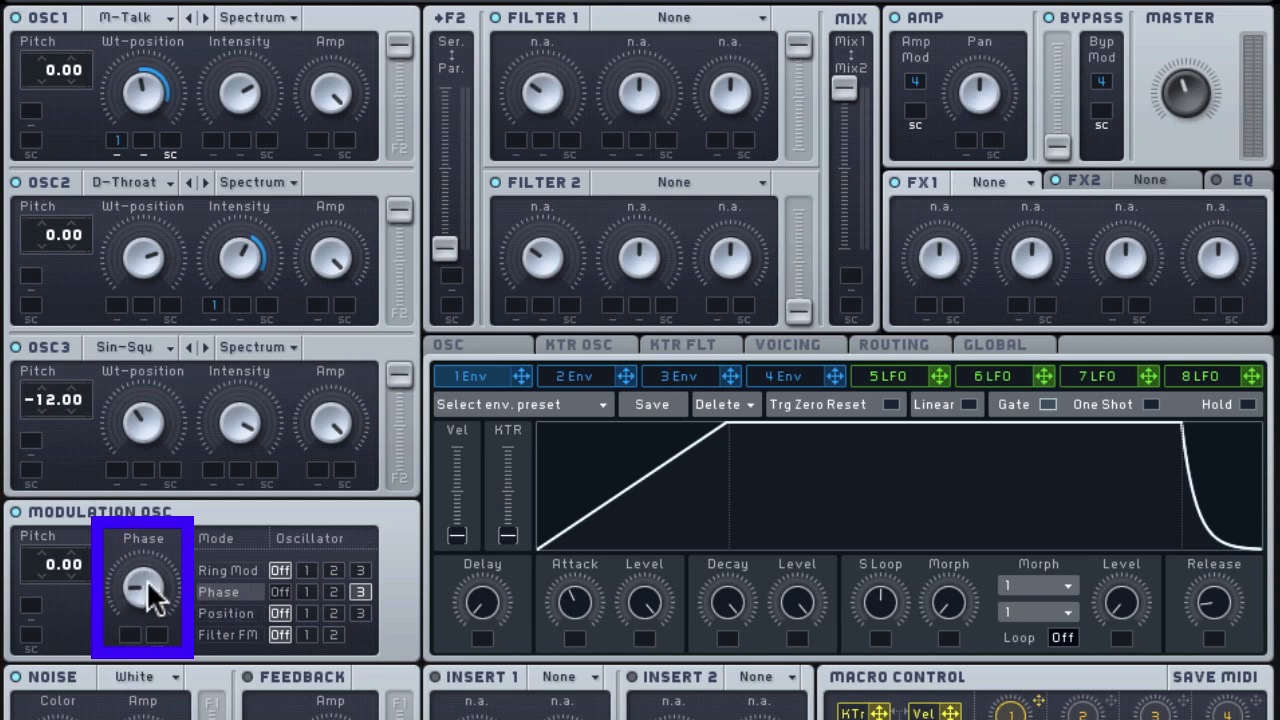
drag(146, 579, 143, 686)
drag(160, 606, 135, 590)
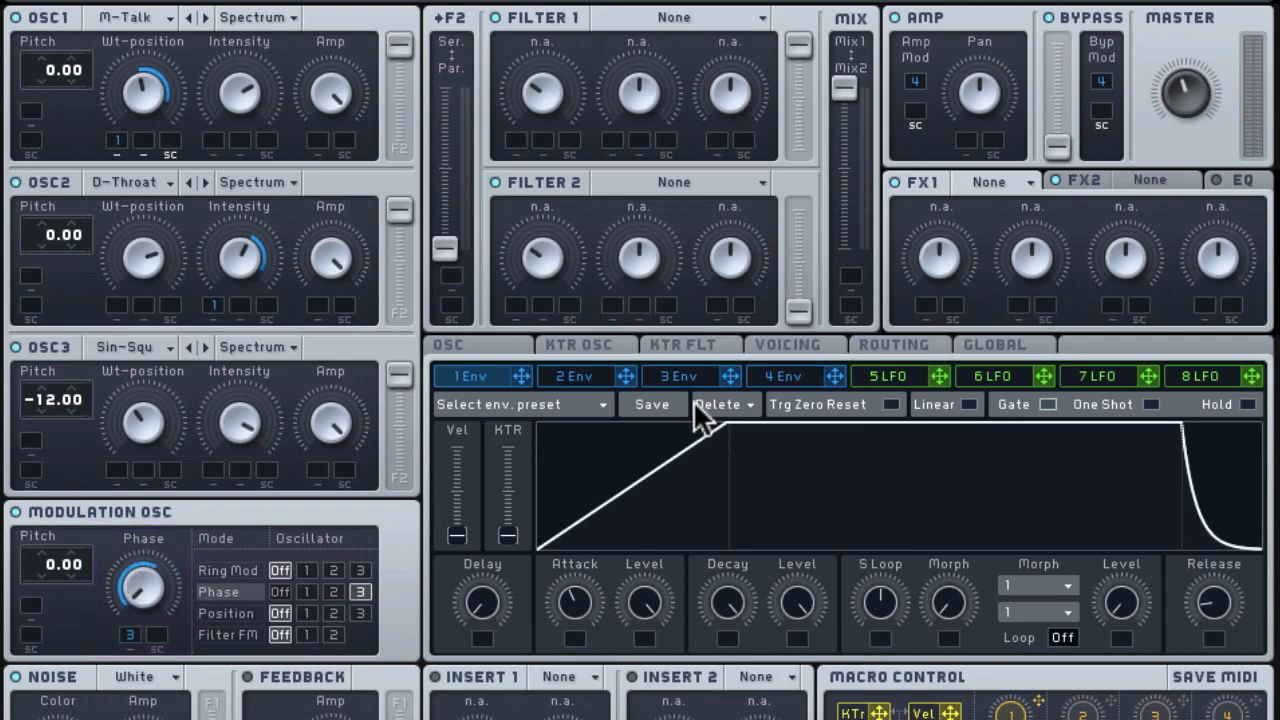
Shape Env 3 with a longer attack, minimum decay, an infinite loop and Triangle 2.5 as the first morph curve.
click(678, 377)
drag(578, 597, 578, 560)
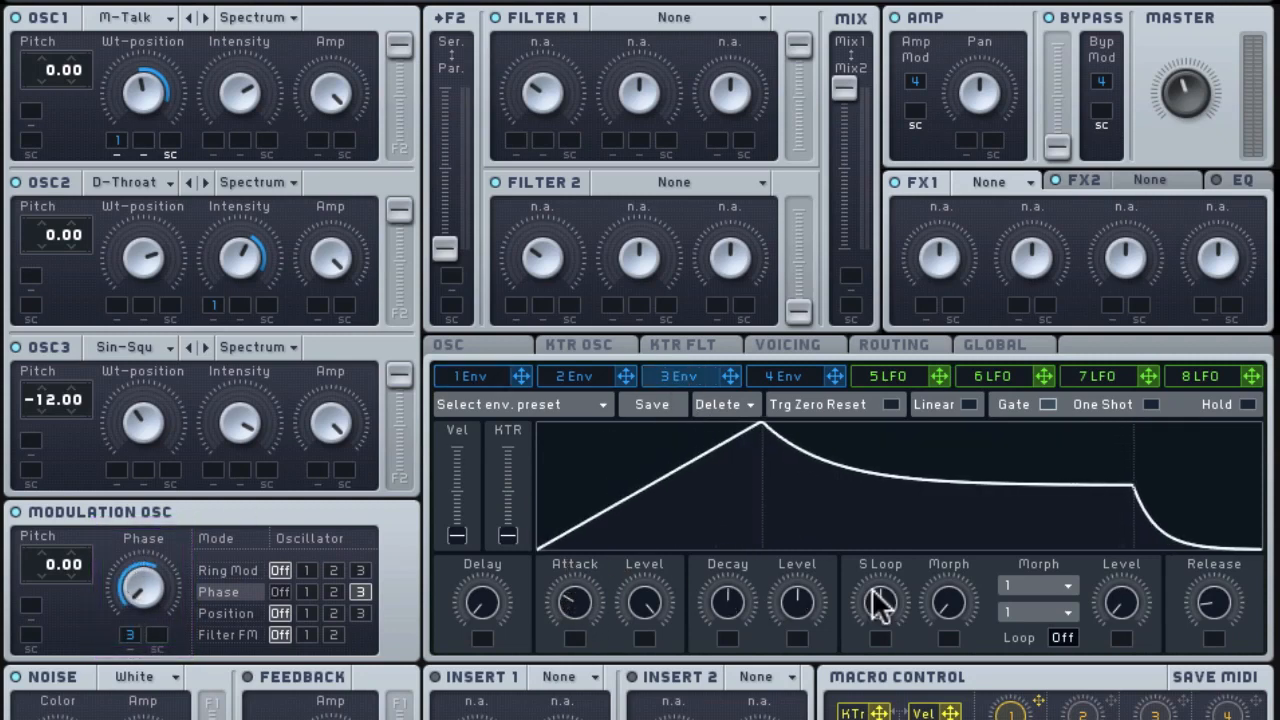
drag(1066, 514, 1074, 353)
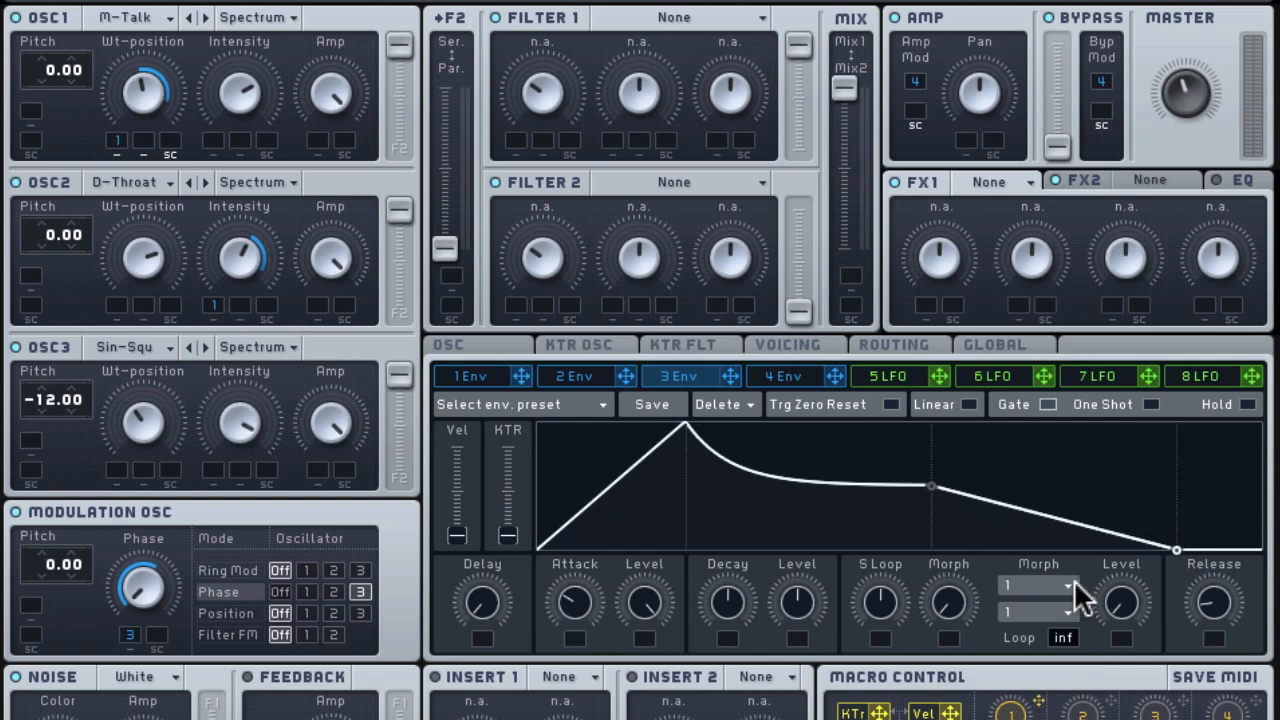
drag(729, 592, 729, 718)
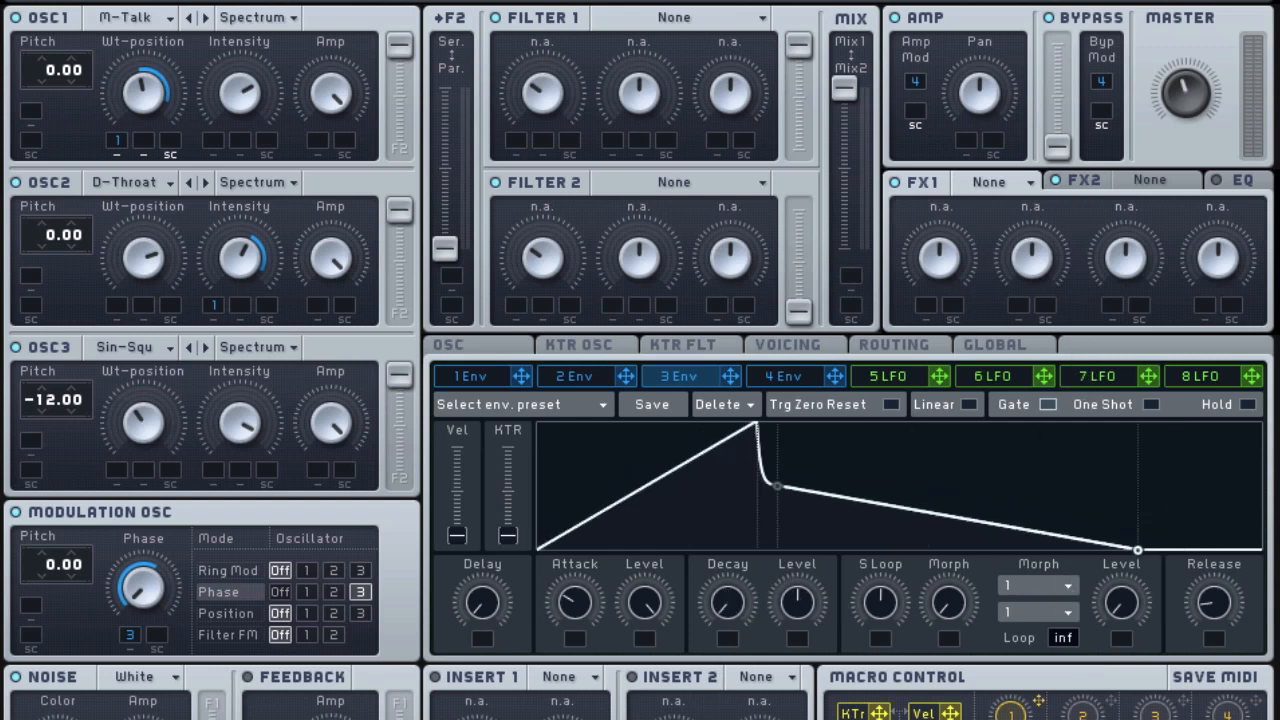
click(1040, 586)
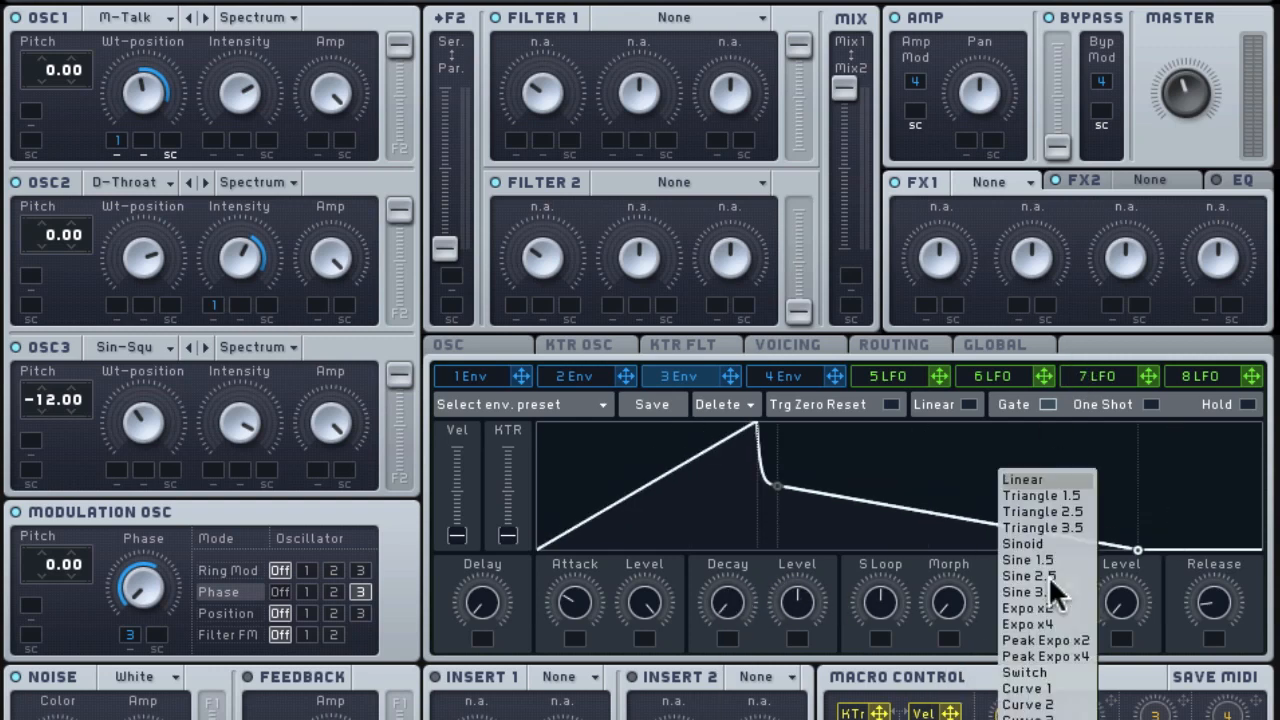
click(1052, 510)
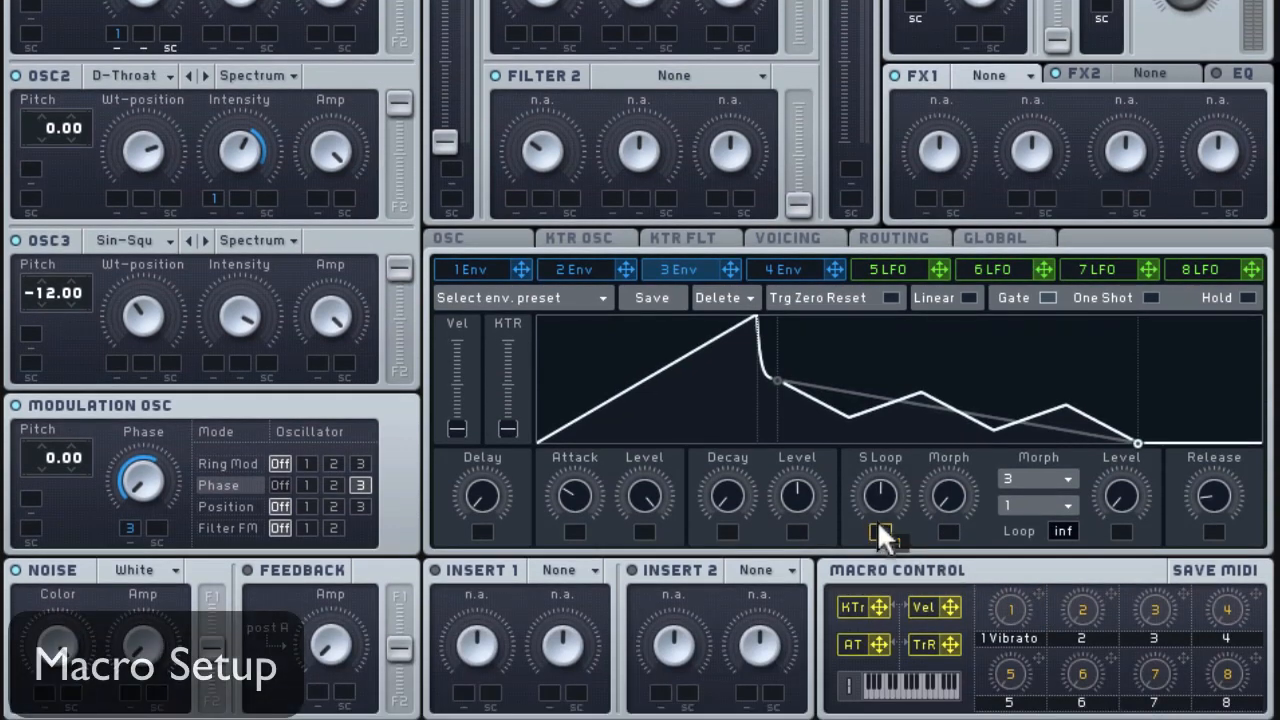
In Env 3, modulate S Loop downward with macro 1, raise the decay level to maximum and lower S Loop slightly.
mouse_move(880, 537)
mouse_down()
mouse_move(880, 491)
mouse_move(893, 542)
mouse_up()
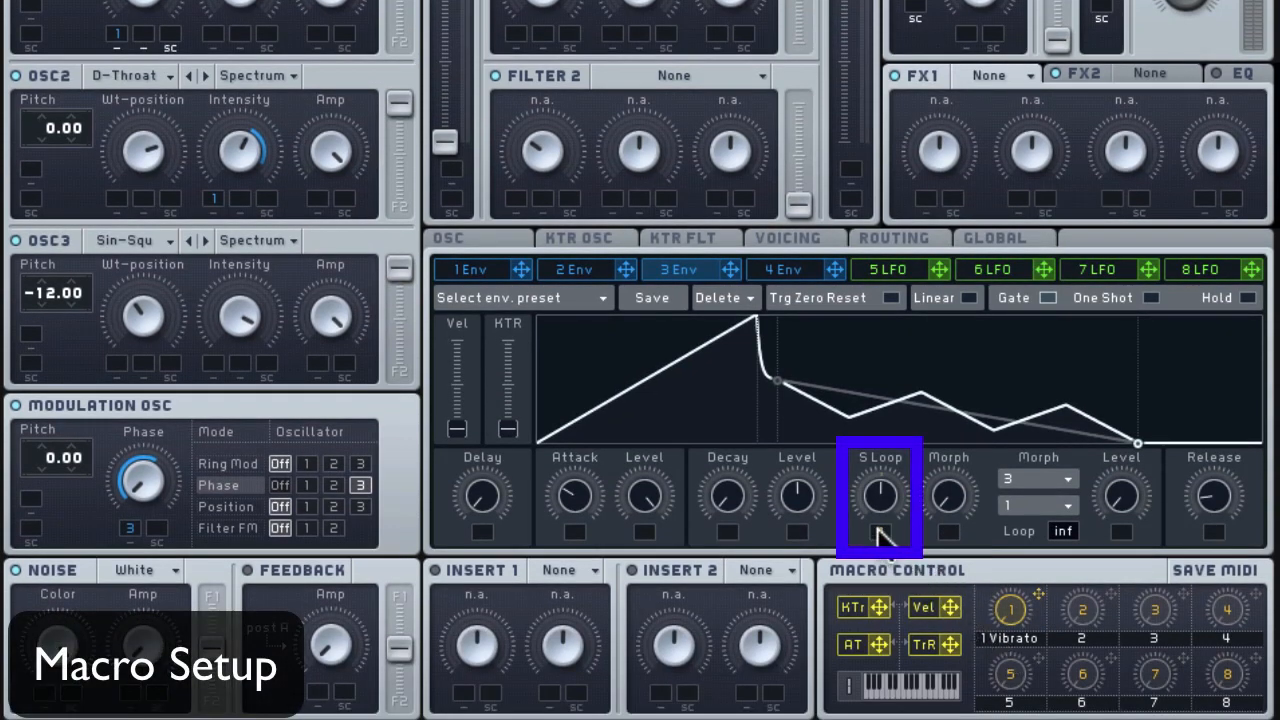
drag(878, 530, 881, 587)
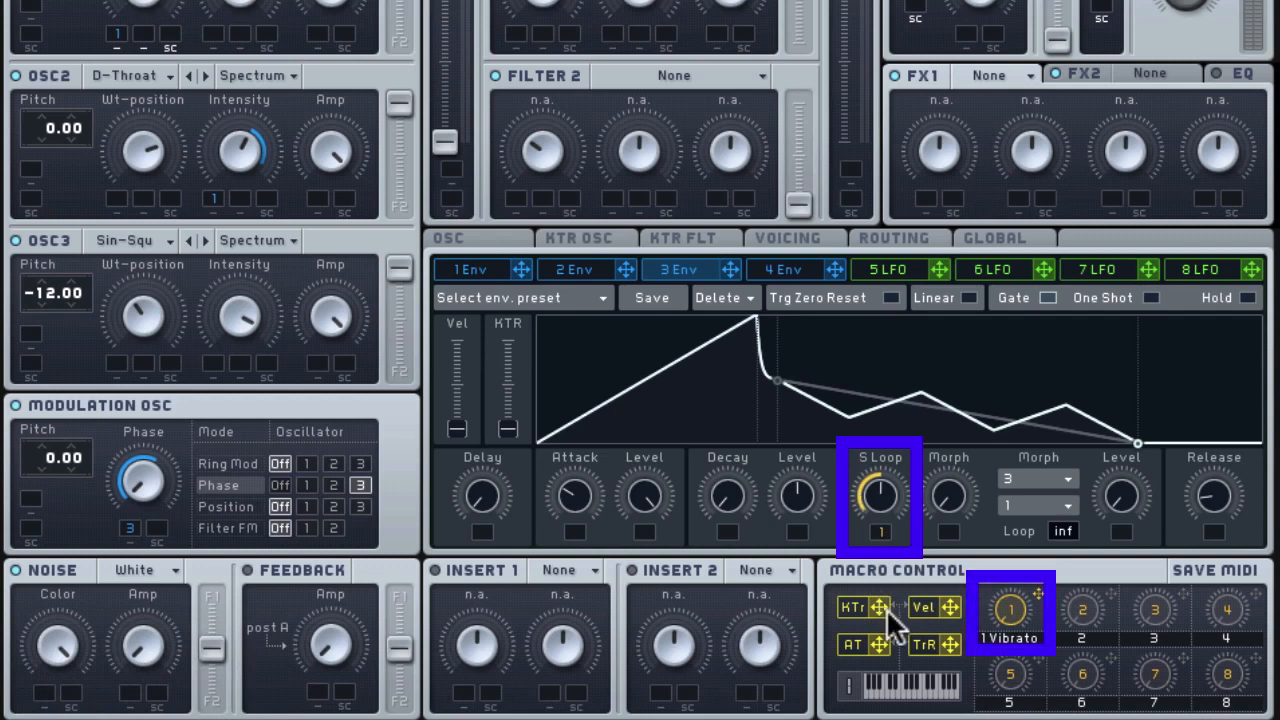
drag(790, 500, 788, 294)
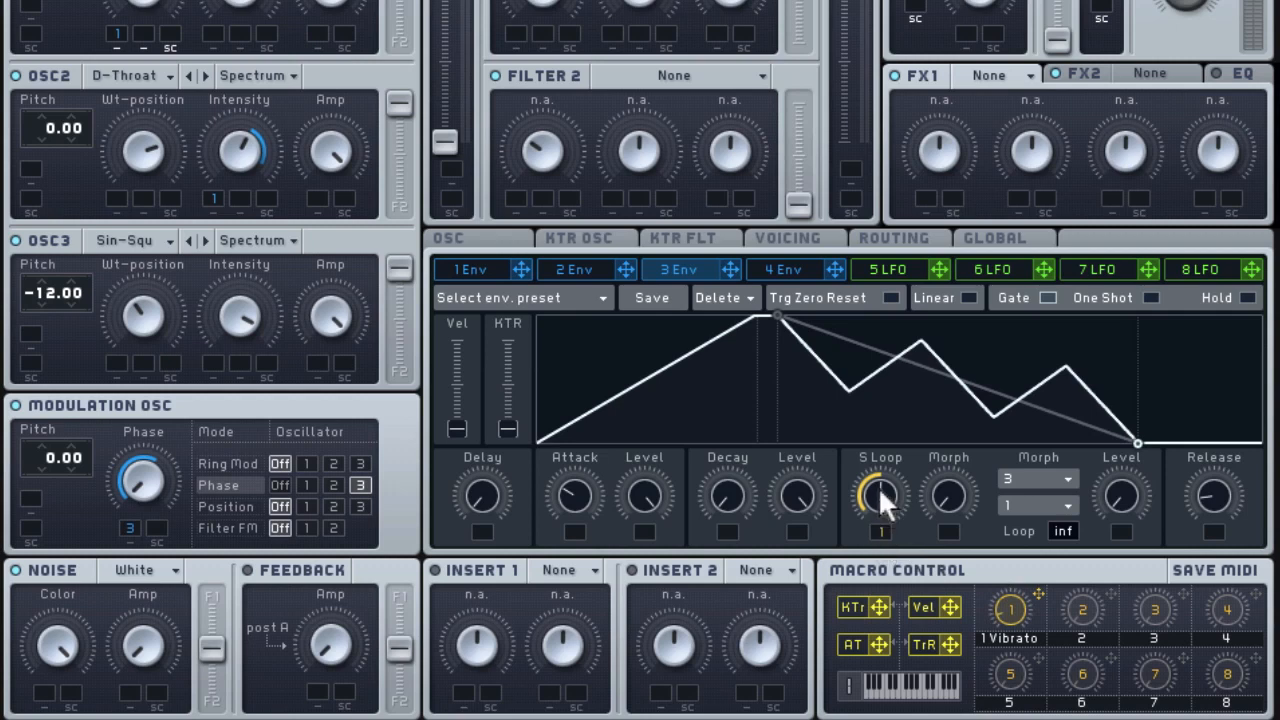
mouse_move(878, 486)
mouse_down()
mouse_move(880, 454)
mouse_move(878, 487)
mouse_up()
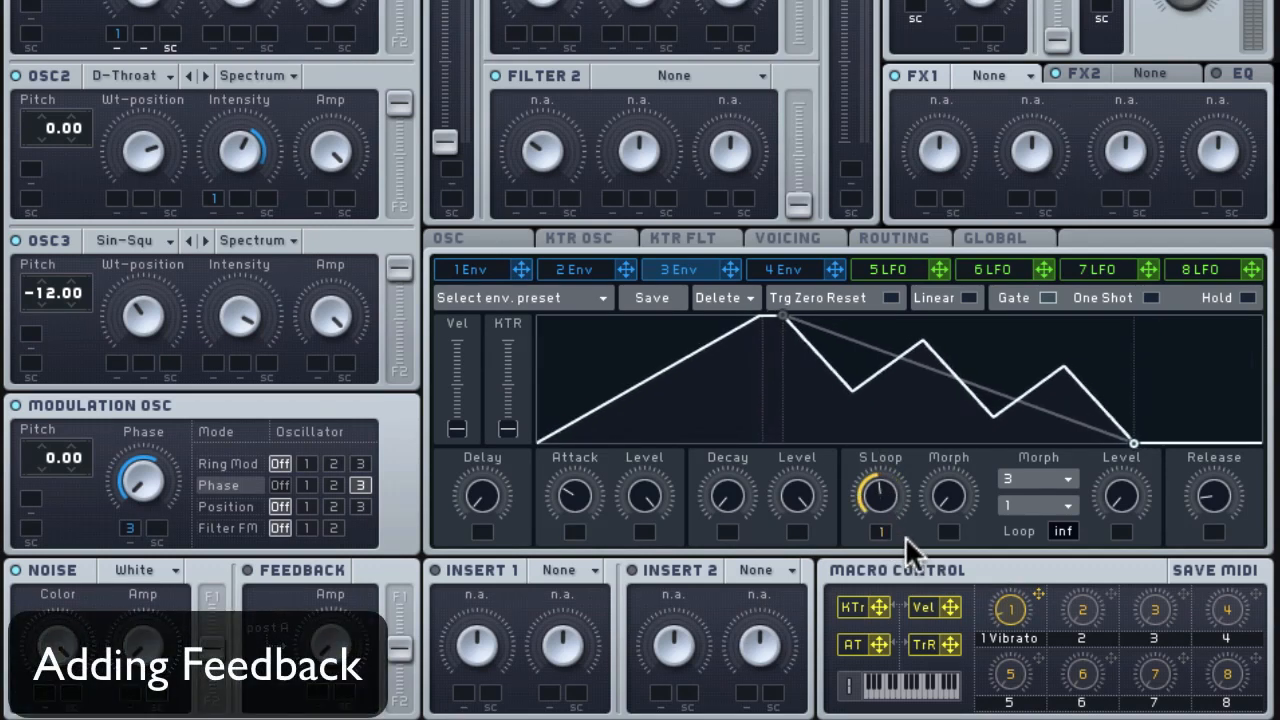
Raise the Feedback Amp slightly and route the feedback signal fully into Filter 1.
click(292, 572)
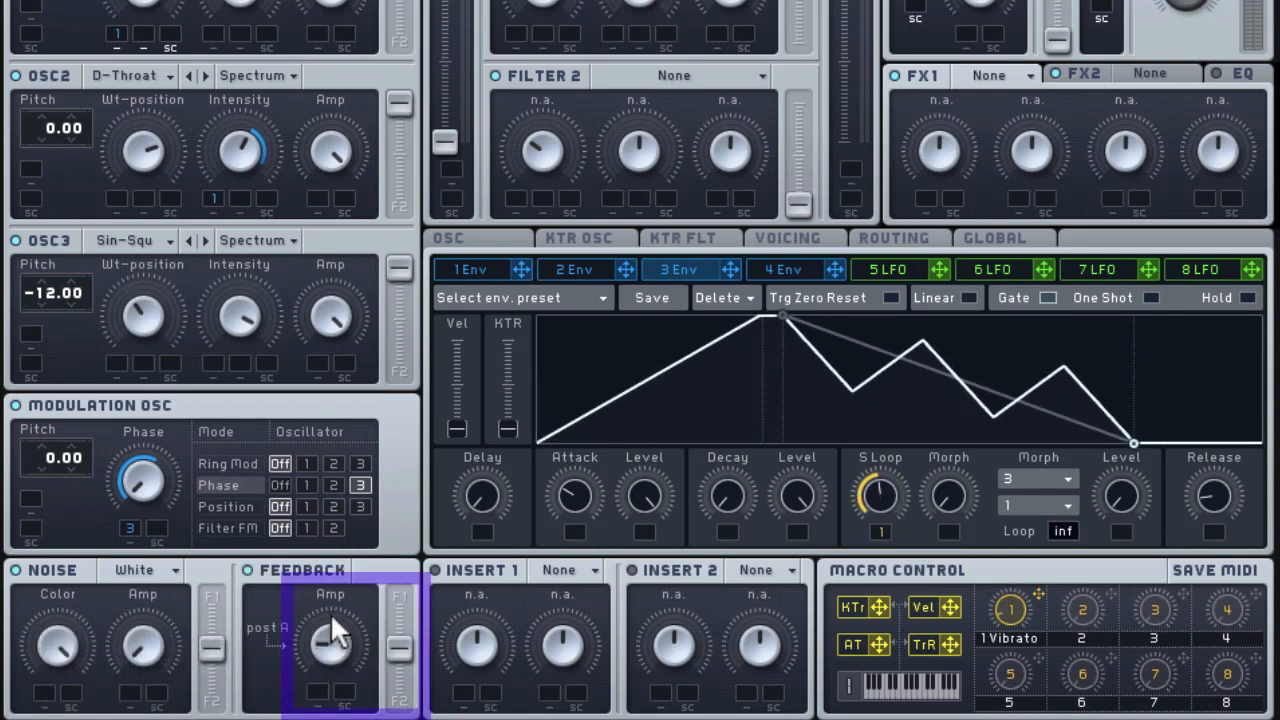
drag(333, 630, 328, 614)
click(398, 640)
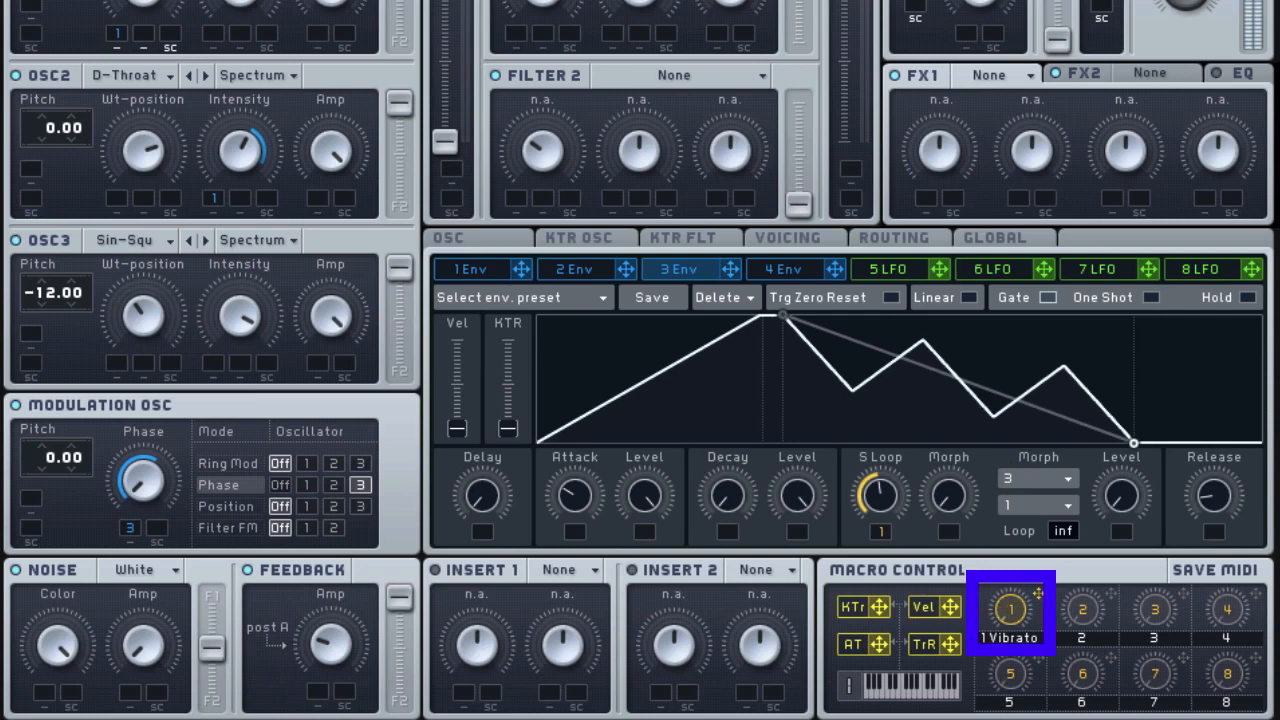
drag(853, 463, 856, 468)
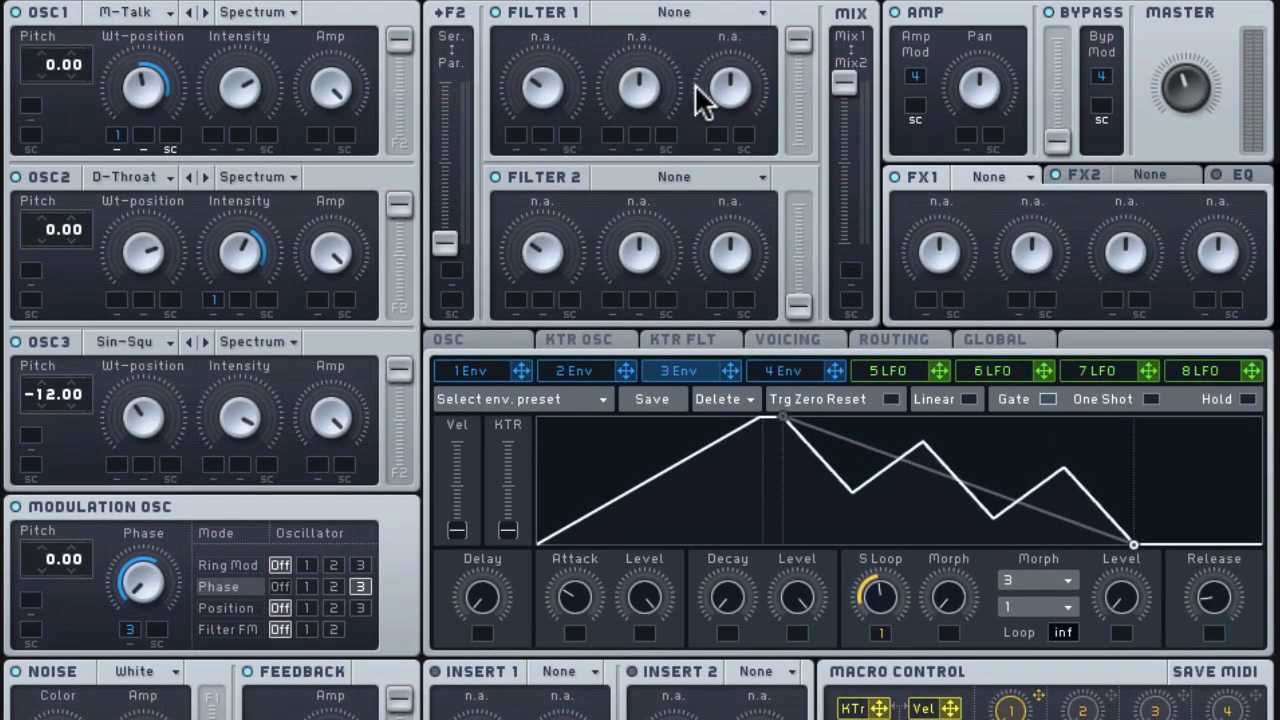
Set Filter 1 to Daft with a lowered Resonance and the Cutoff raised to just below its midpoint.
click(703, 13)
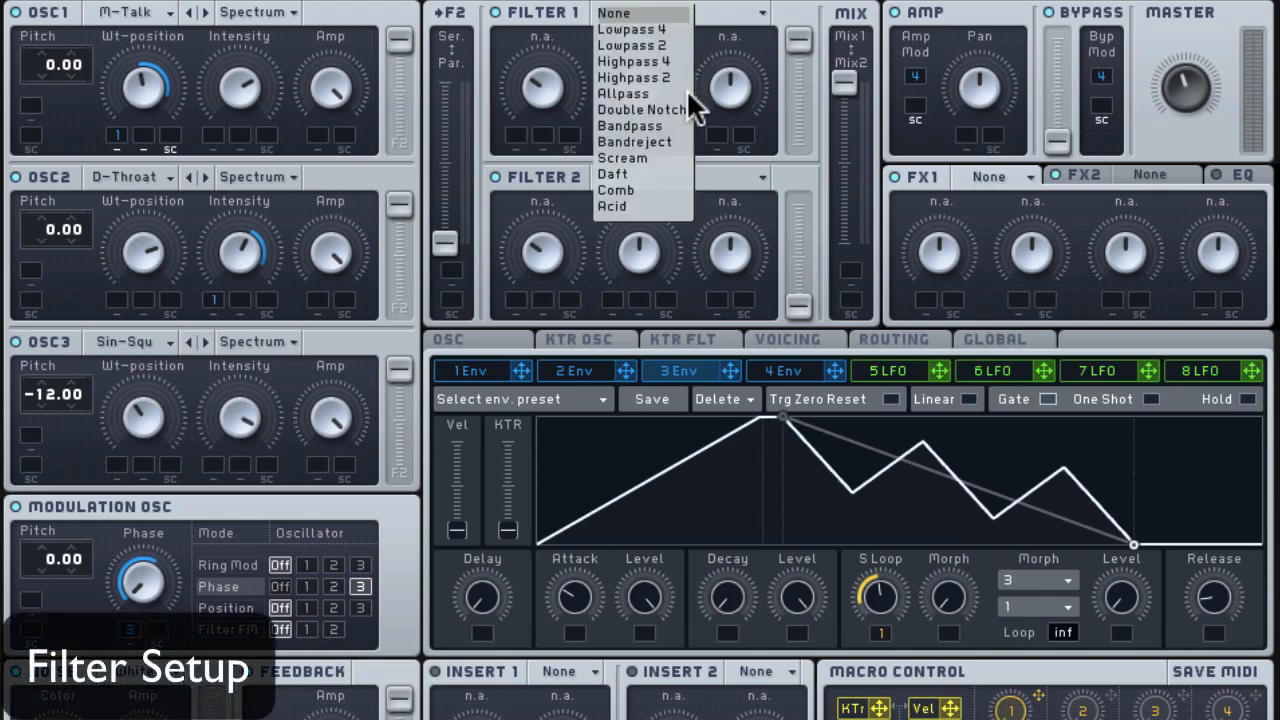
click(656, 175)
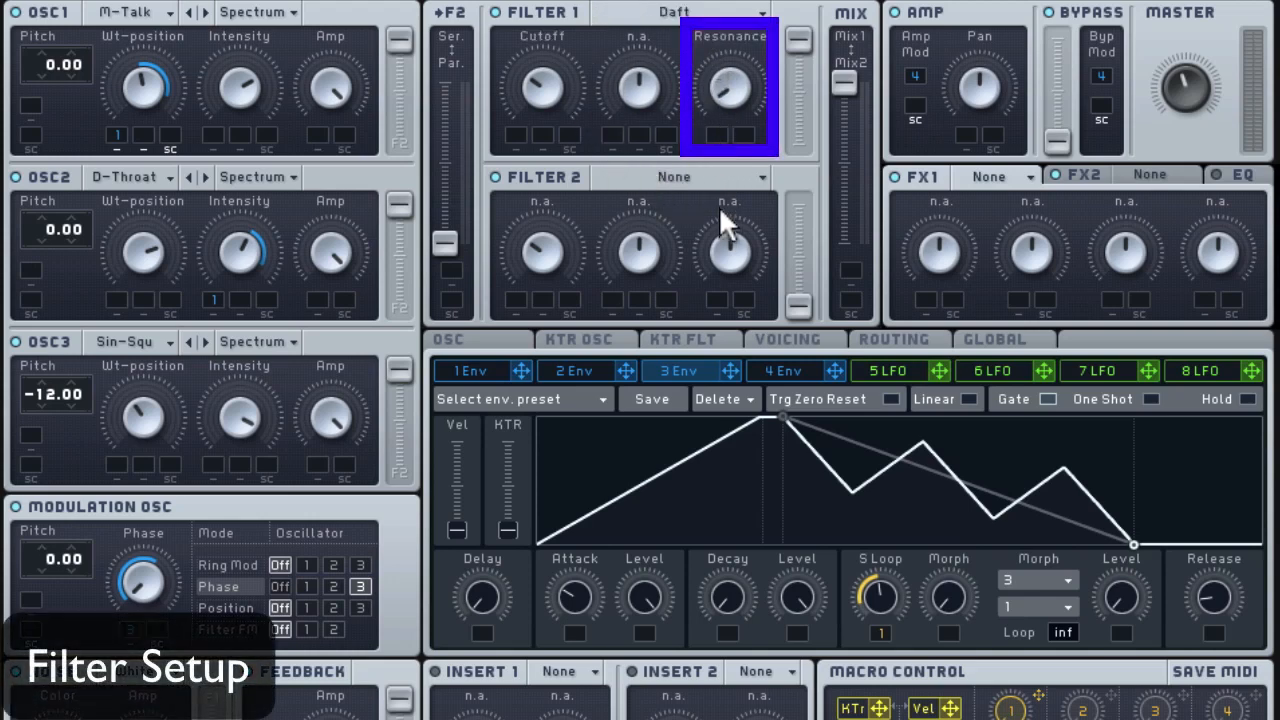
mouse_move(542, 98)
mouse_down()
mouse_move(542, 60)
mouse_move(542, 98)
mouse_up()
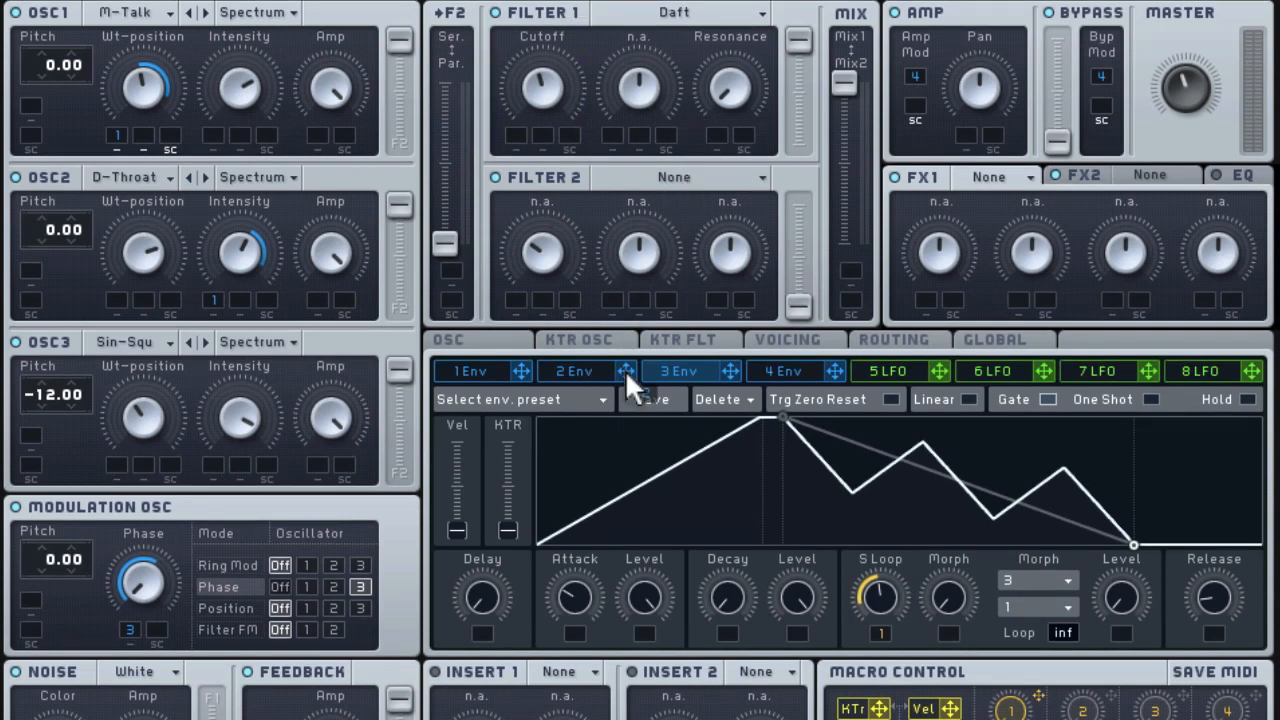
Modulate Filter 1's Cutoff upward with Env 2, and give Env 2 a longer attack, maximum decay level and longer release.
drag(625, 370, 520, 0)
click(581, 374)
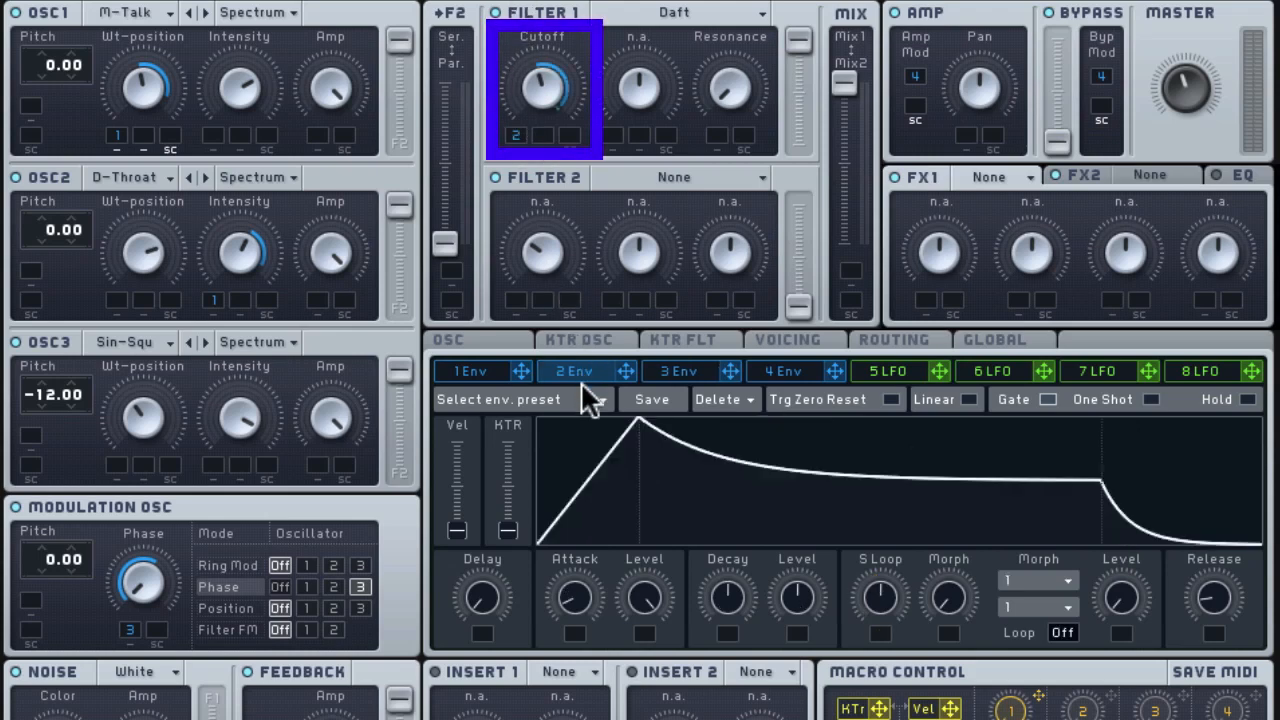
drag(573, 603, 568, 557)
drag(700, 604, 795, 355)
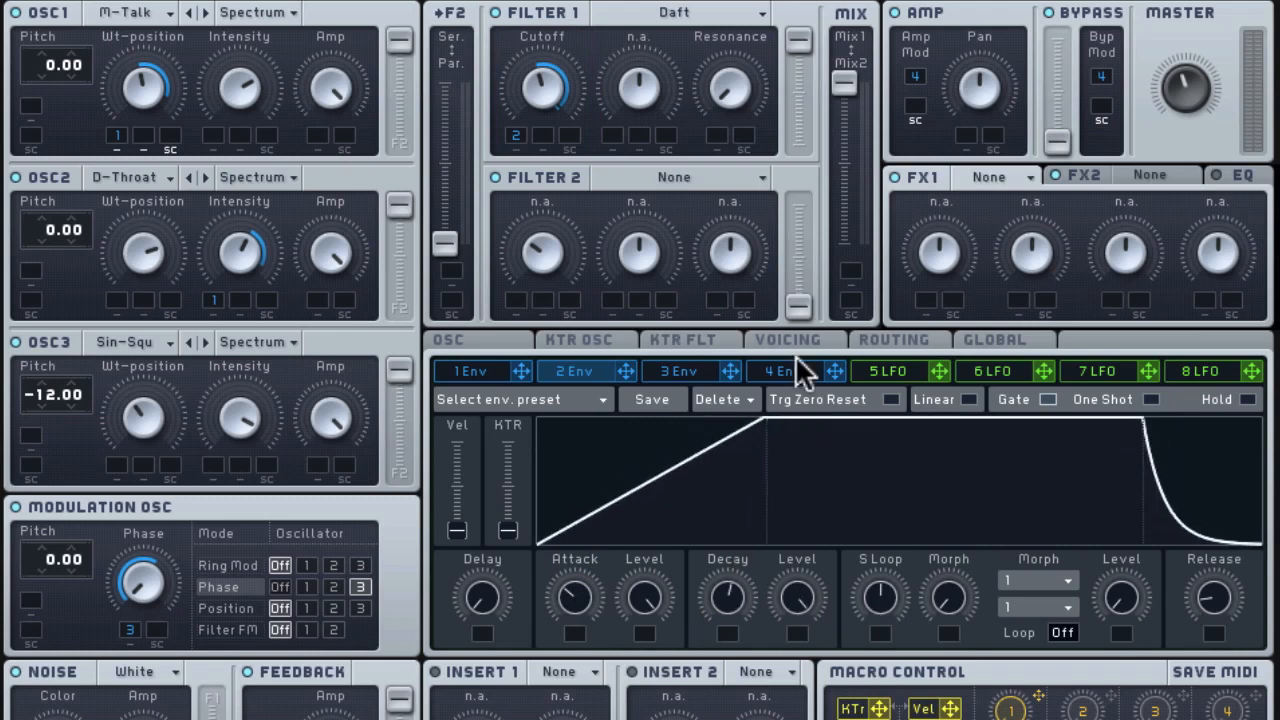
drag(1220, 576, 1223, 546)
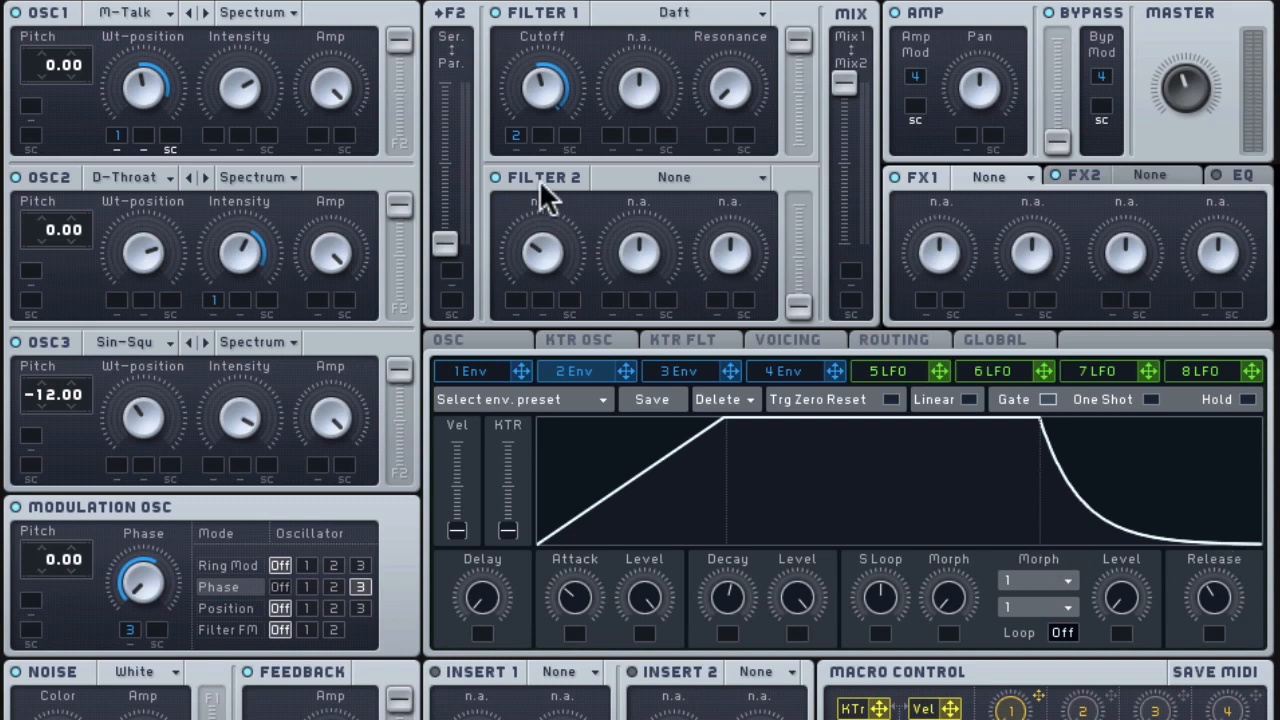
Set Filter 2 to Bandreject, raise its Cutoff slightly past the midpoint and turn up its output level.
click(677, 176)
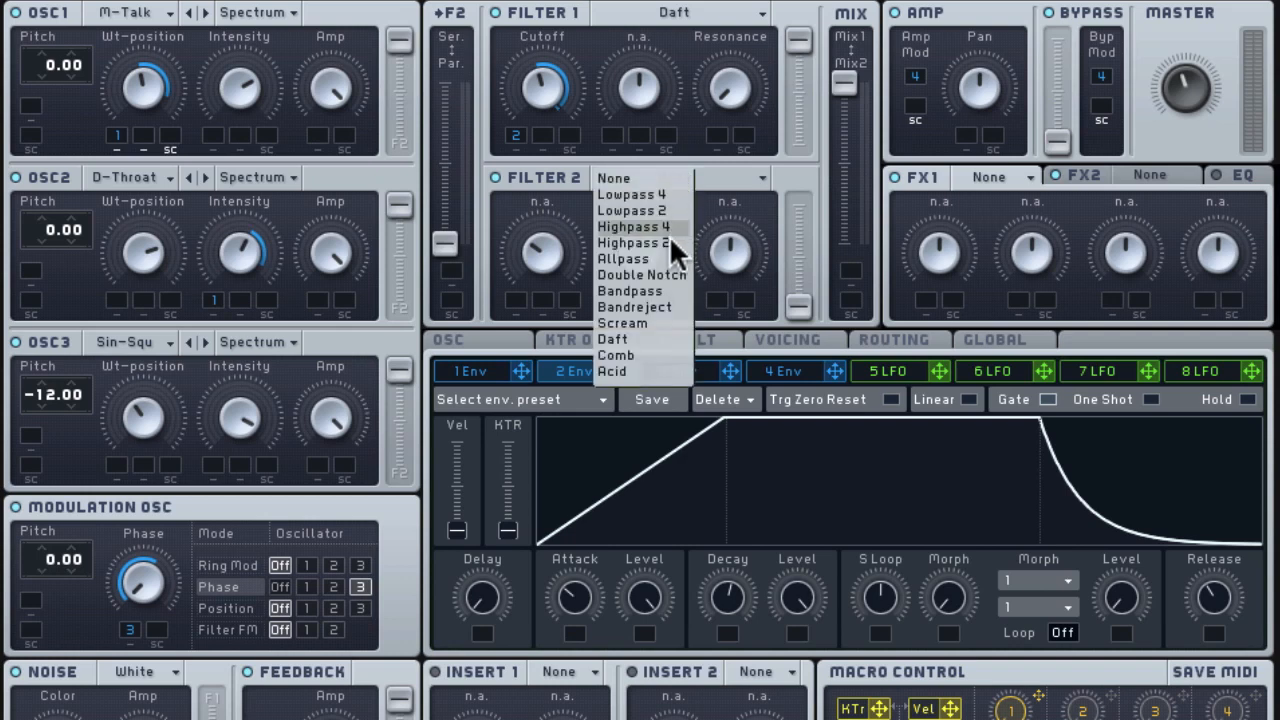
click(666, 305)
drag(805, 308, 800, 188)
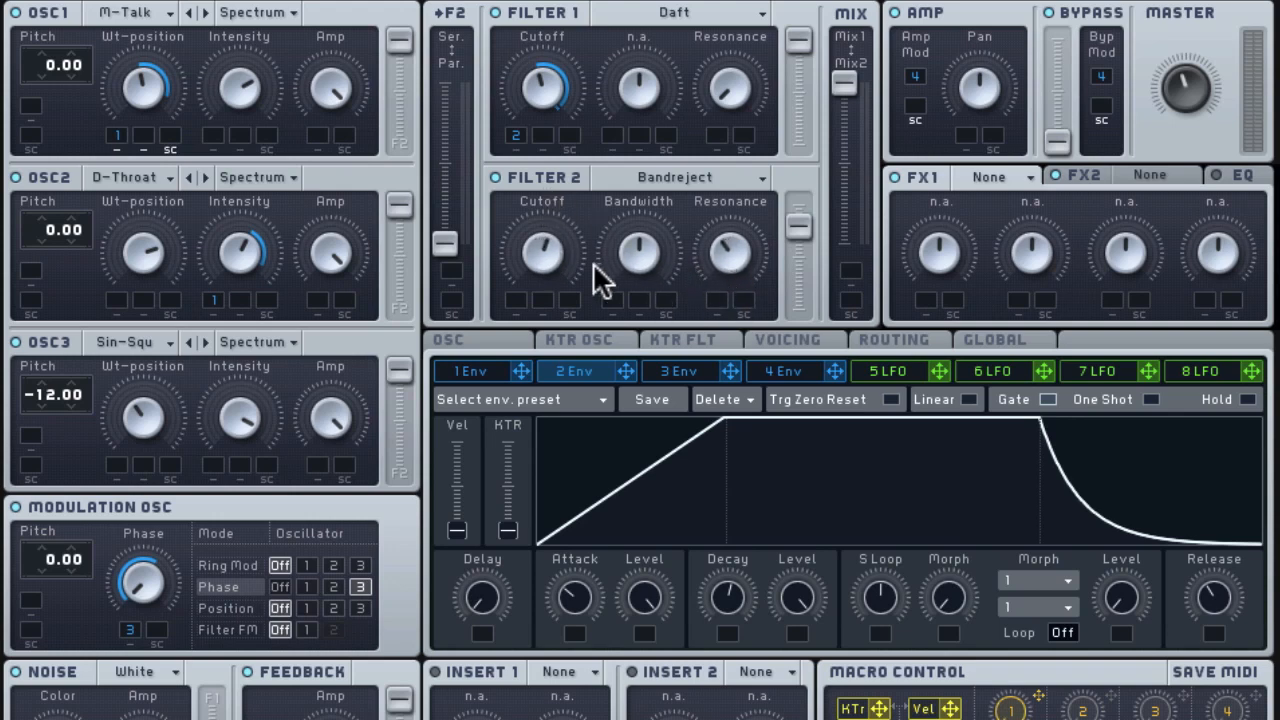
Route OSC2 and OSC3 slightly toward Filter 2, and modulate Filter 2's Cutoff upward with Env 2.
scroll(445, 265, up, 2)
drag(405, 219, 406, 226)
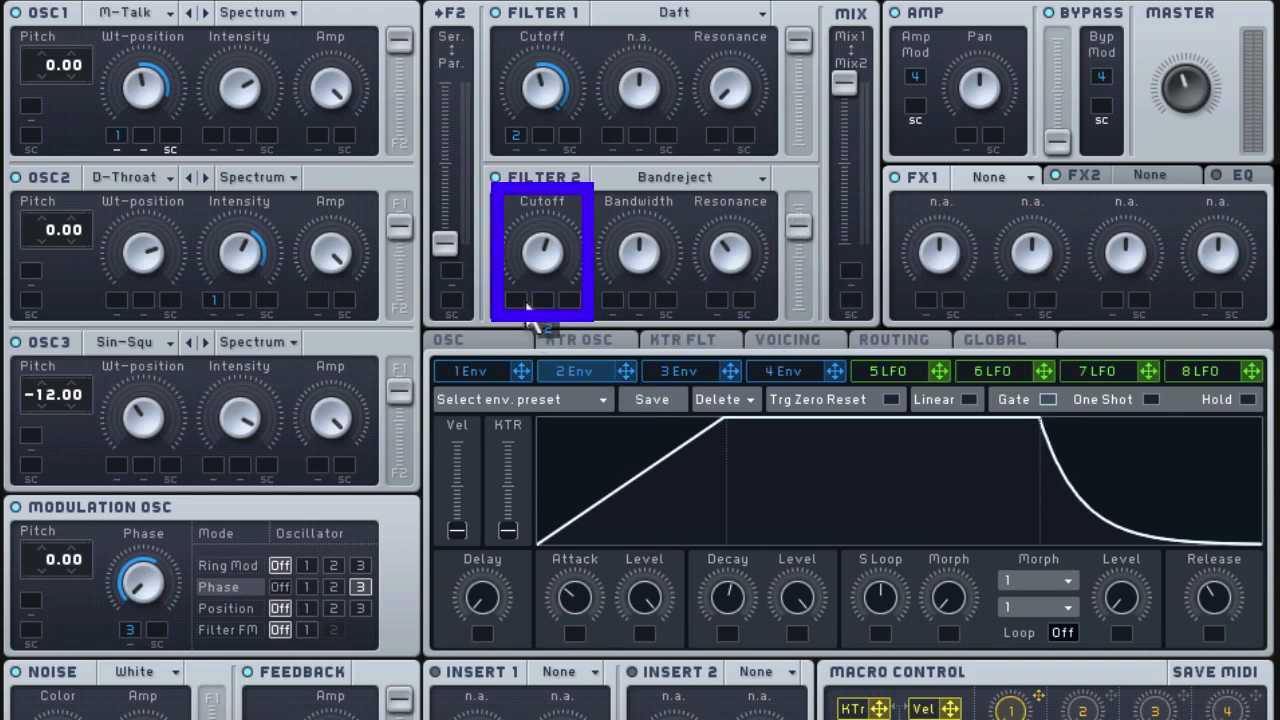
drag(514, 262, 514, 250)
Raise Filter 2's output further and balance the filter mix mostly toward Mix1 with some Mix2, comparing both ends.
drag(847, 83, 847, 121)
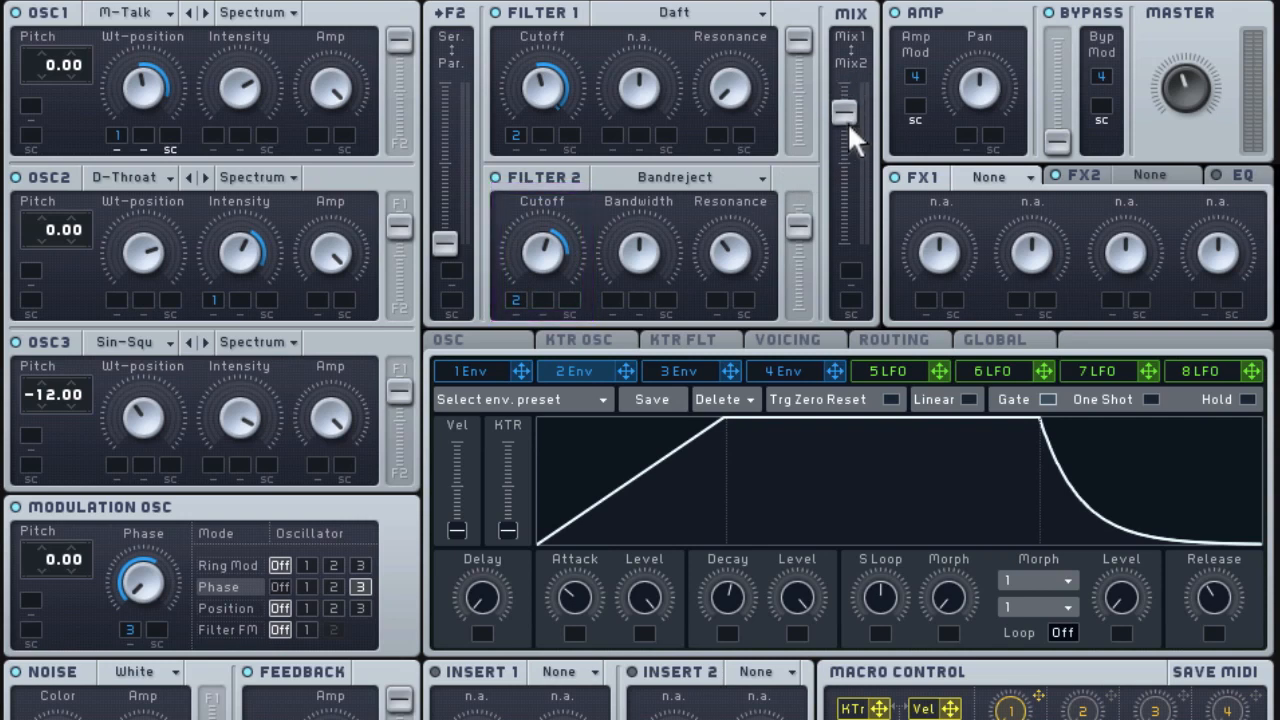
drag(866, 258, 867, 292)
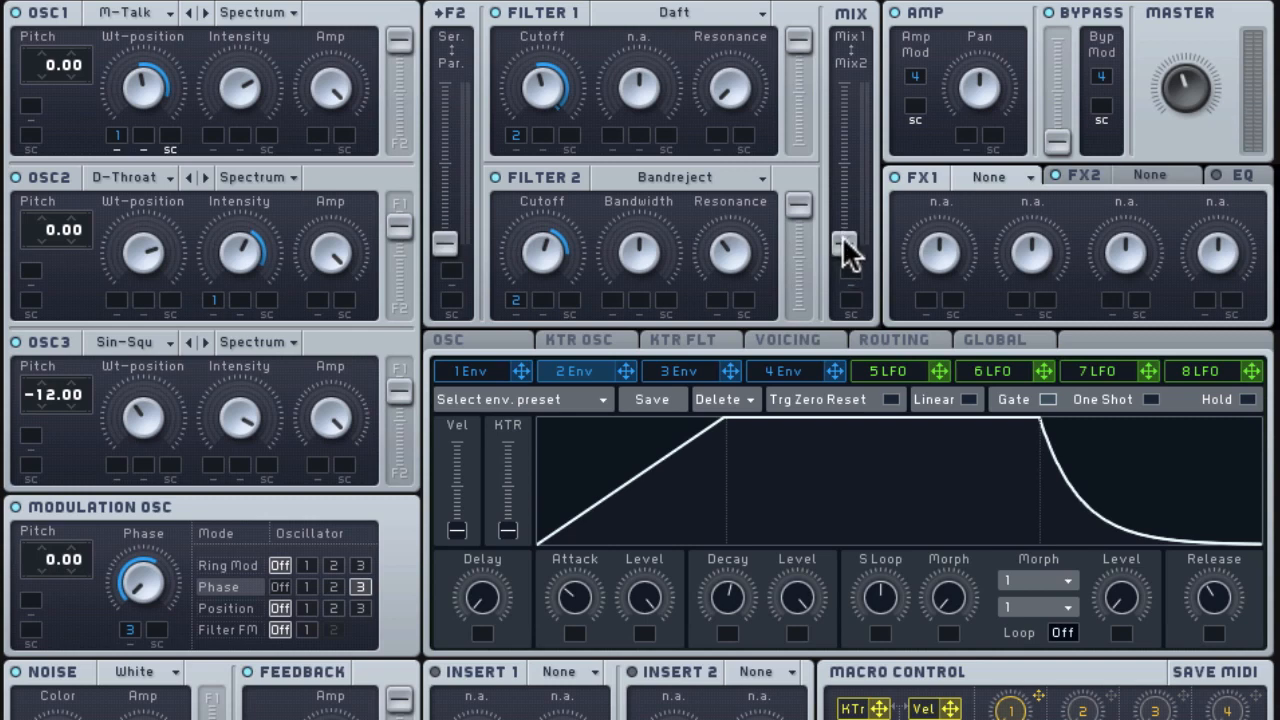
drag(843, 240, 843, 90)
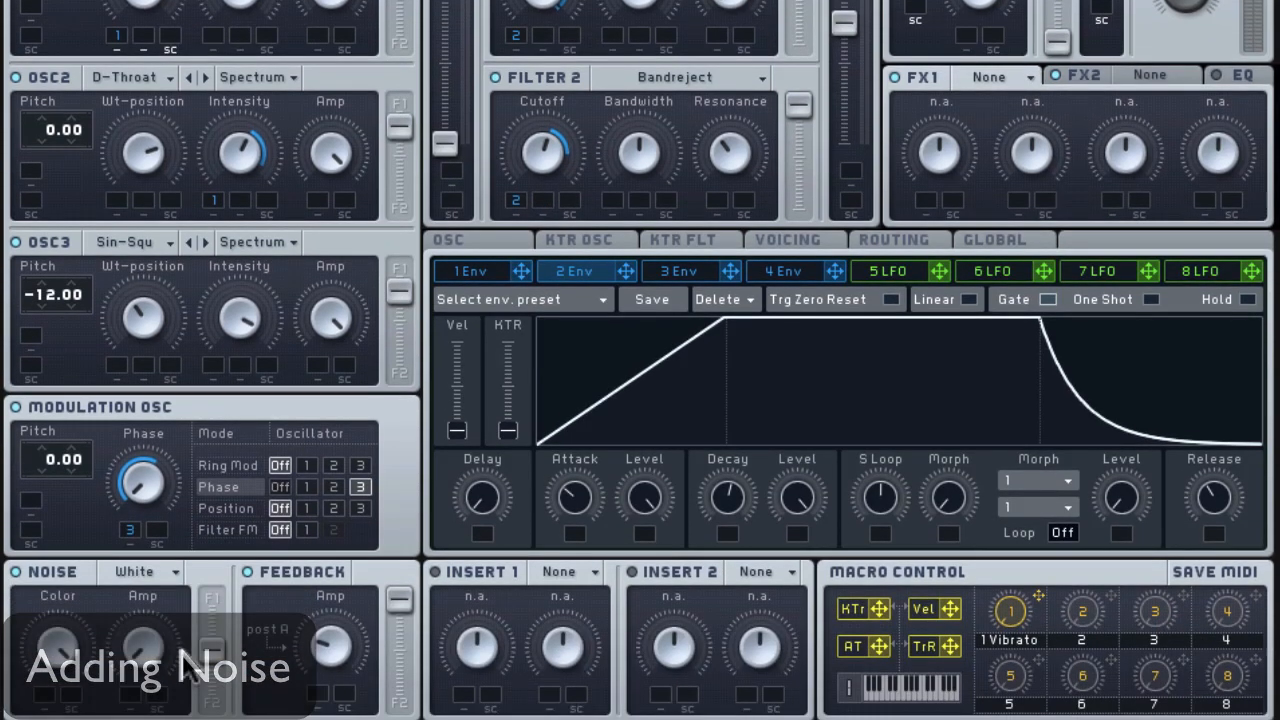
Route the white noise fully into Filter 2 and modulate its Amp upward with Env 3.
drag(211, 650, 211, 698)
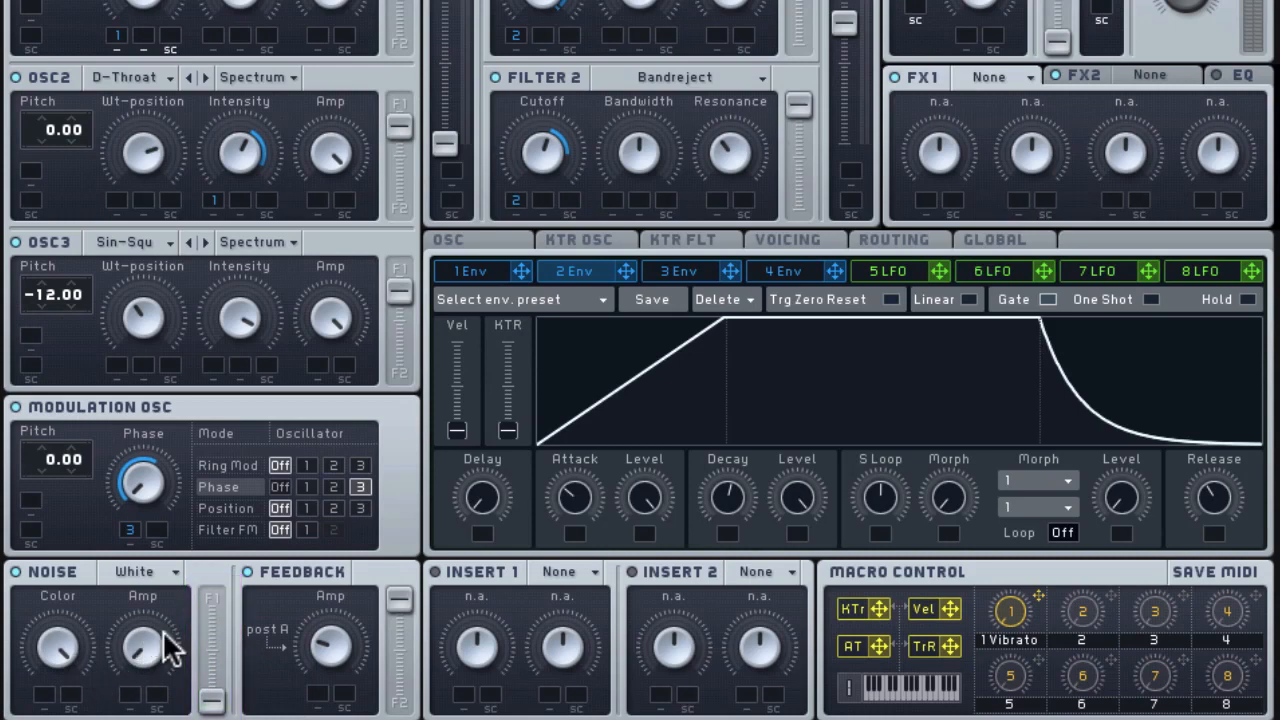
drag(730, 271, 133, 655)
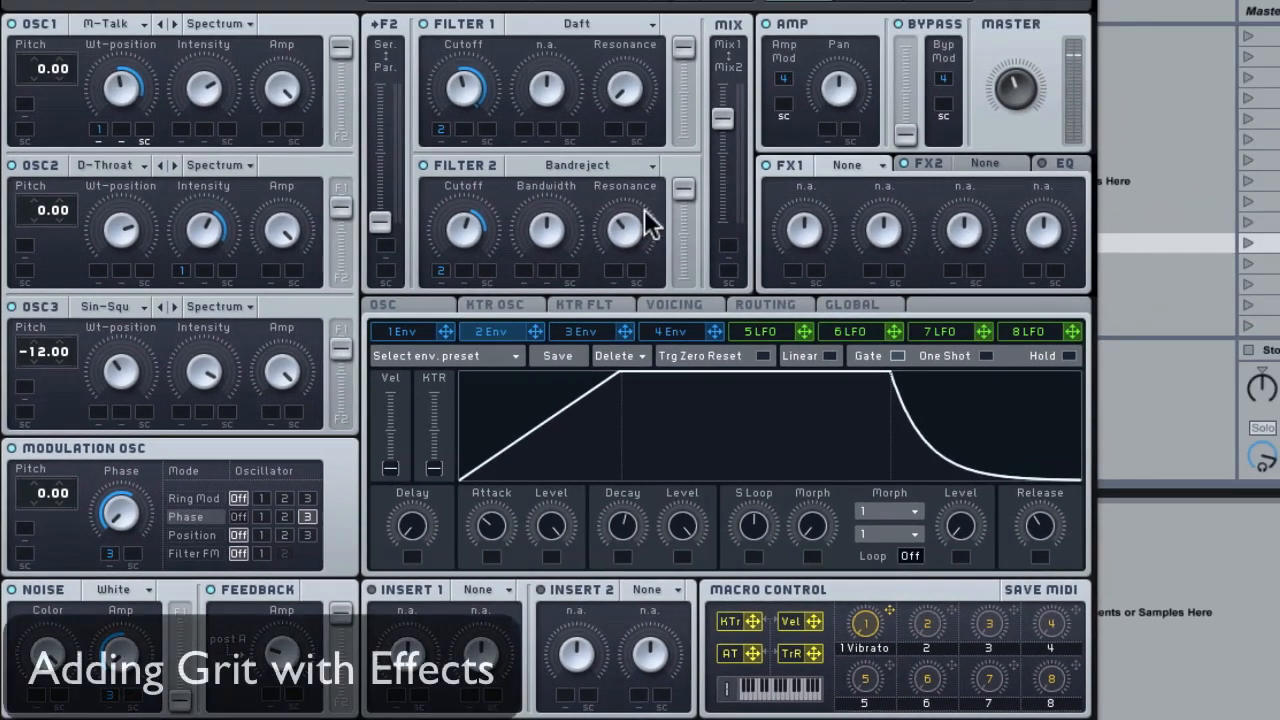
Set Insert 1 to Sine Shaper with maximum Drive and minimum Dry/Wet, and modulate Dry/Wet upward with Env 3.
click(794, 290)
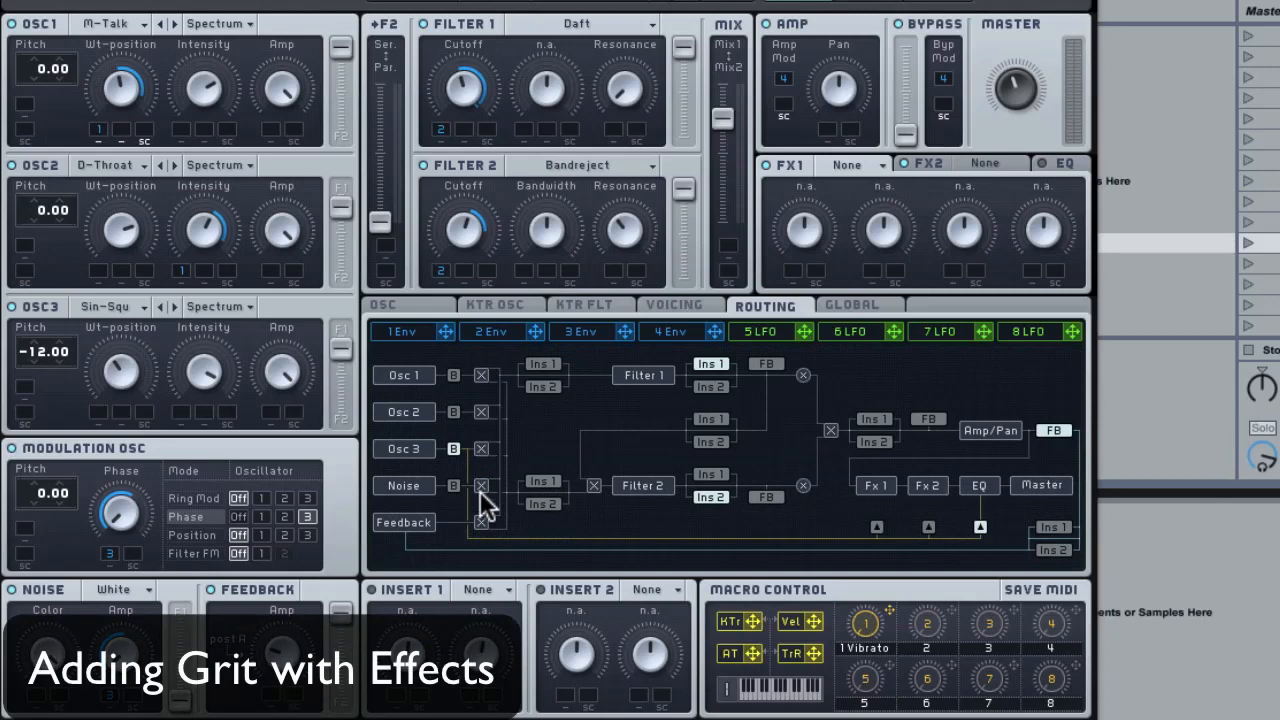
click(477, 588)
click(489, 674)
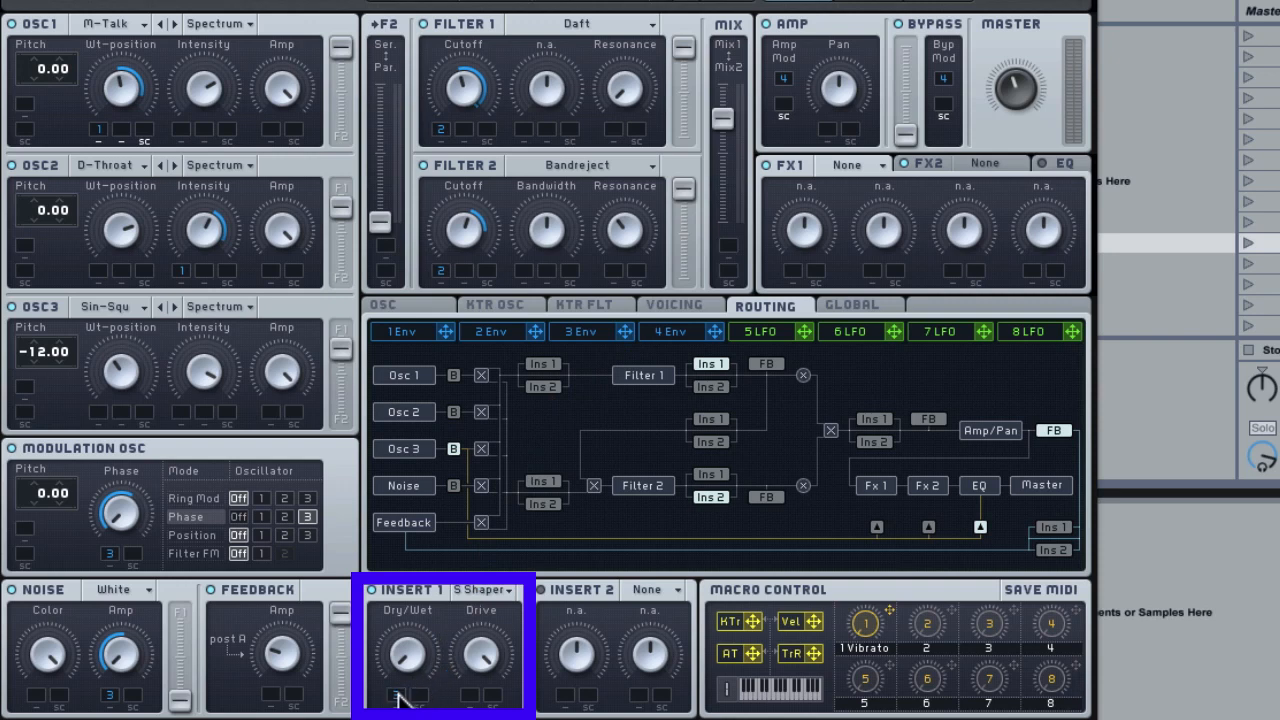
drag(398, 700, 405, 655)
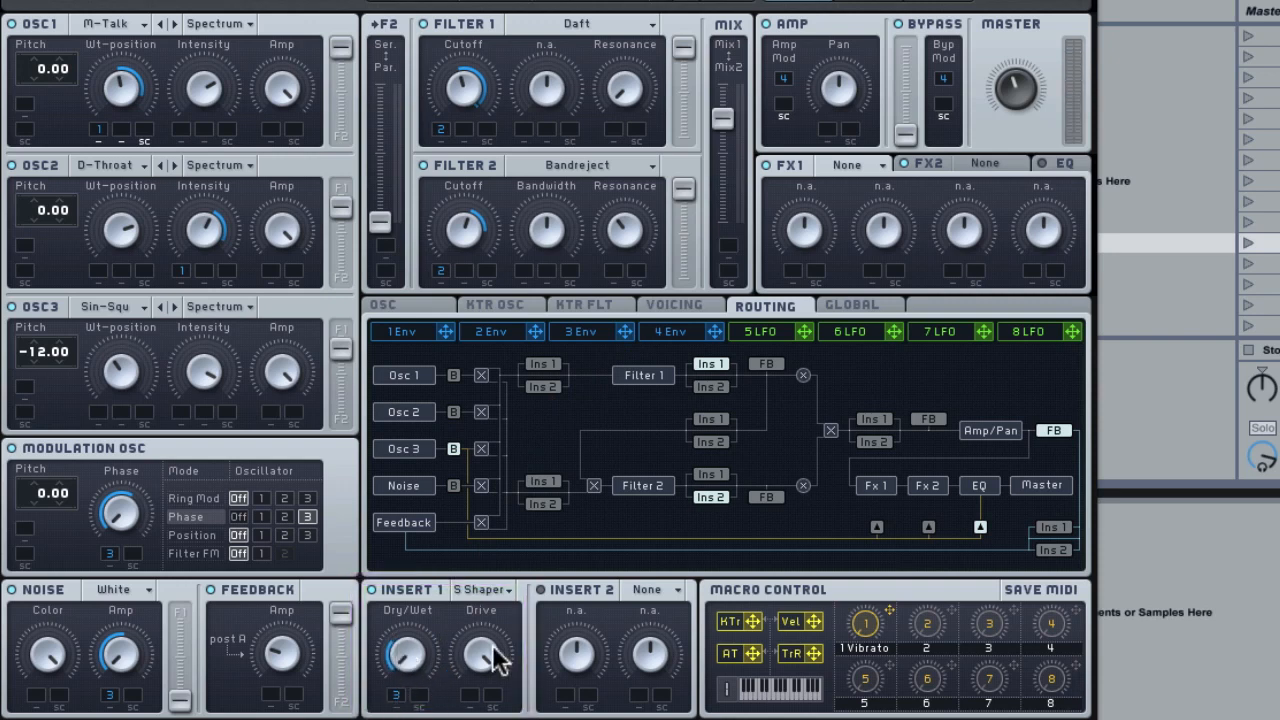
Load Sample & Hold in Insert 2, routed after Filter 2.
click(707, 496)
click(651, 589)
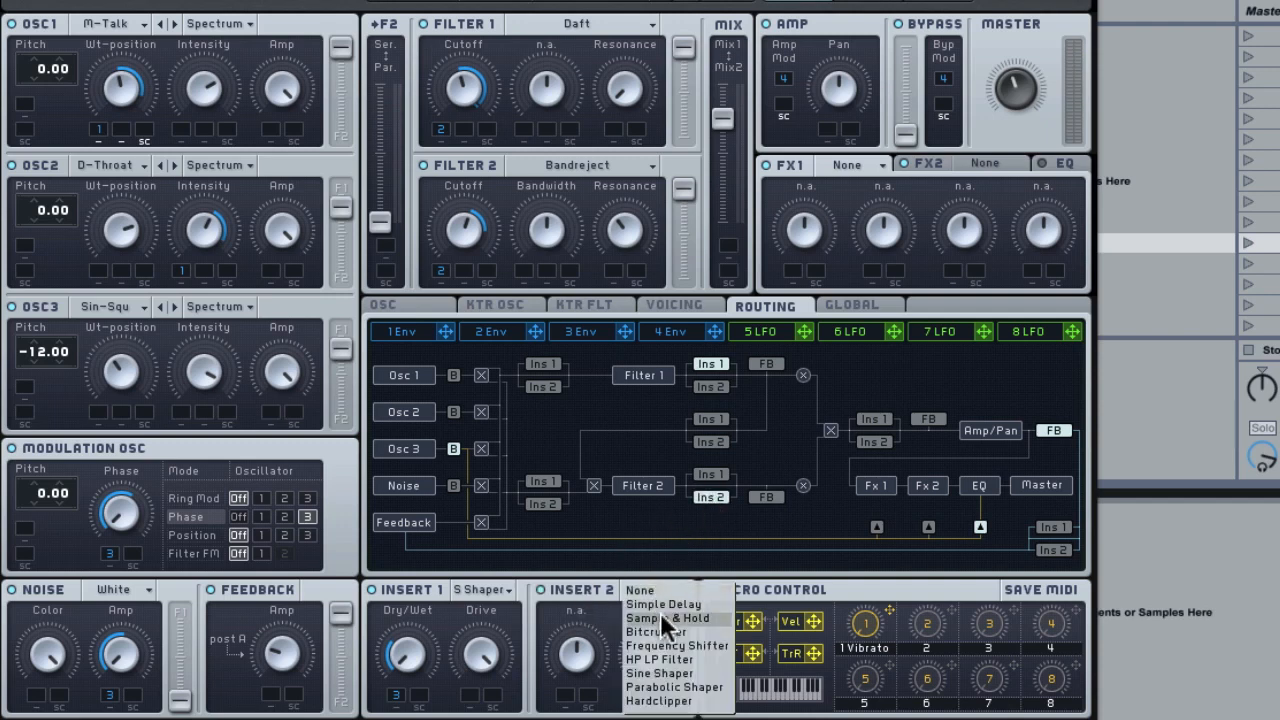
click(664, 618)
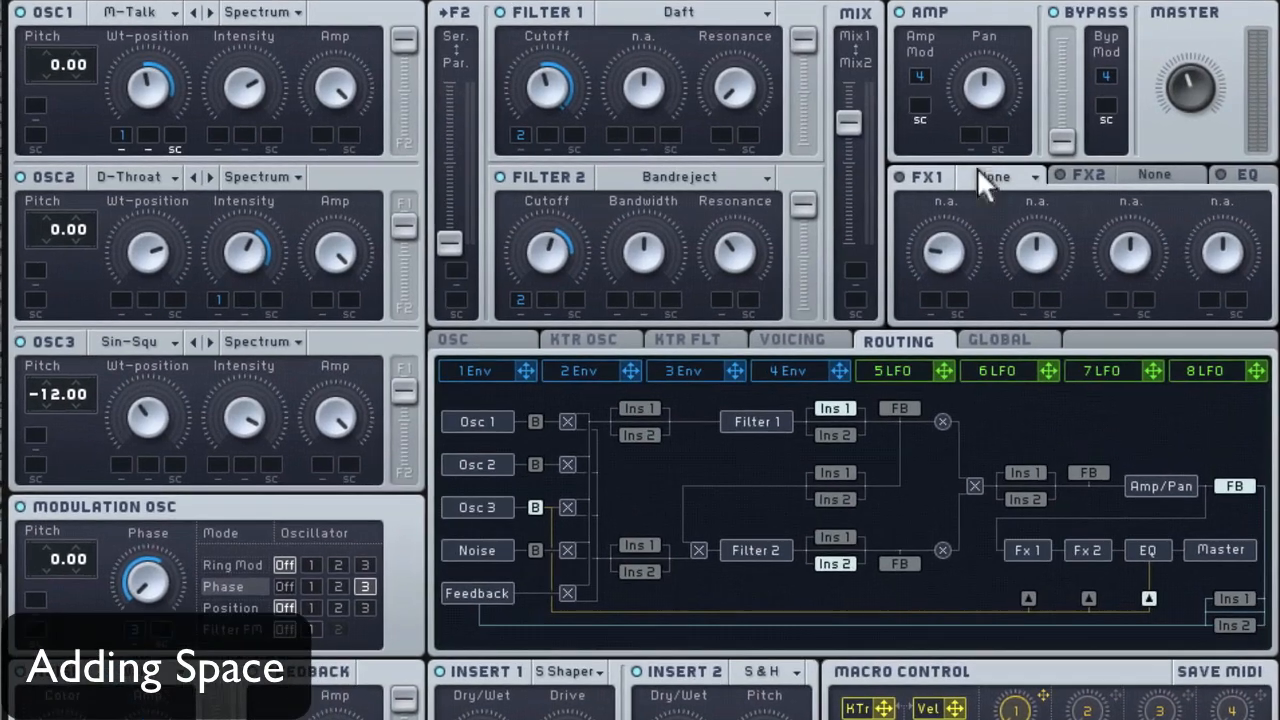
Load the Dimension Expander in FX1 with a low Dry/Wet and the effect enabled.
click(836, 160)
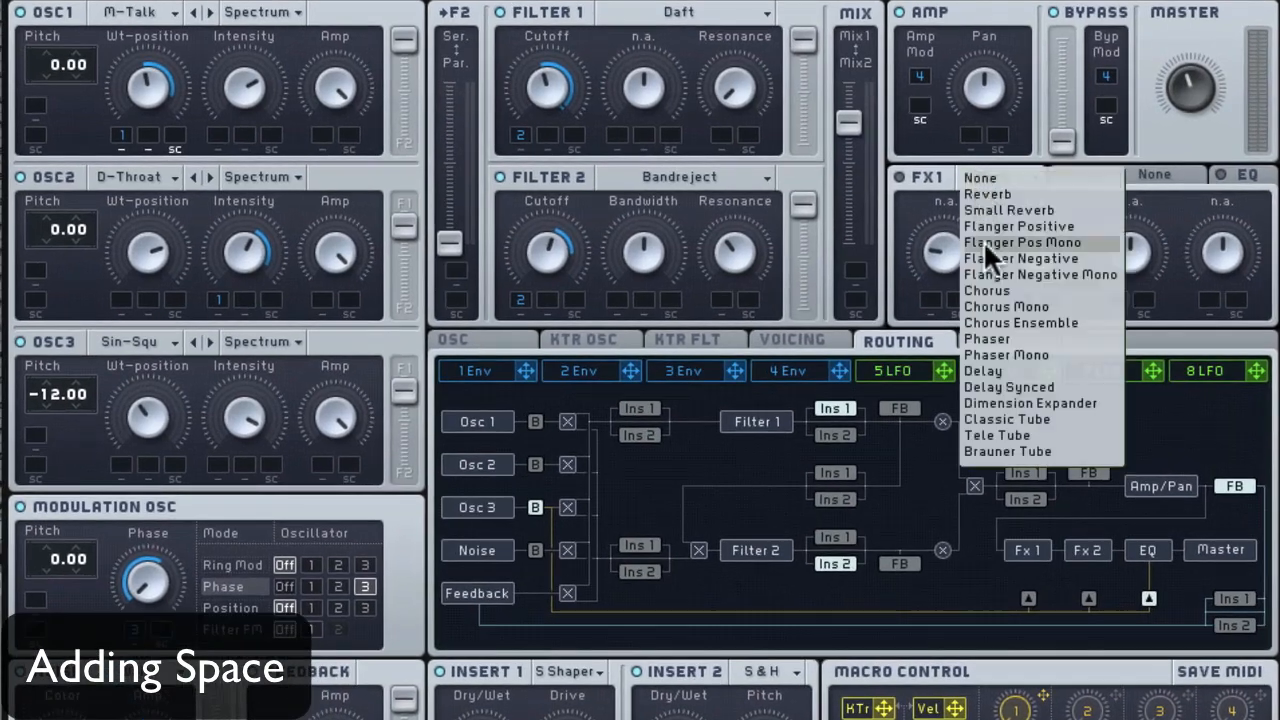
click(1005, 403)
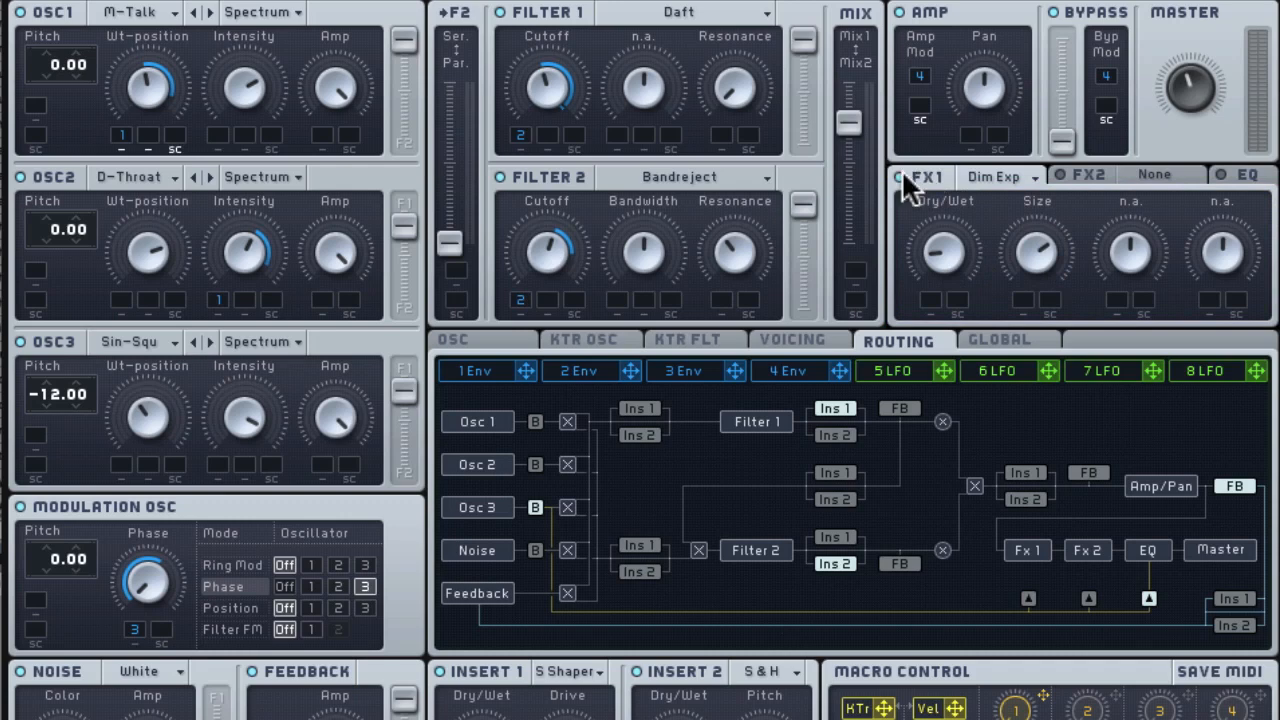
Load Small Reverb in FX2 and reduce its Size and Dry/Wet for a subtle room effect.
click(1132, 167)
click(1132, 167)
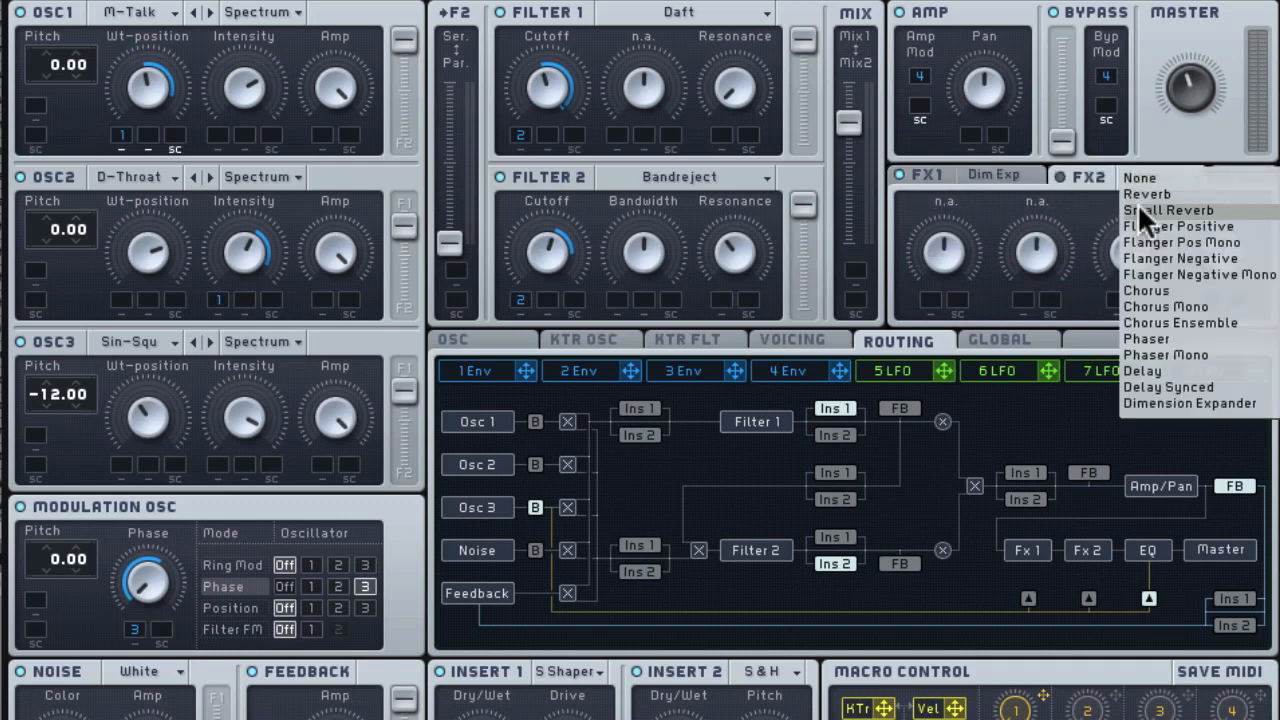
click(1137, 203)
drag(1047, 240, 1042, 292)
drag(942, 252, 935, 334)
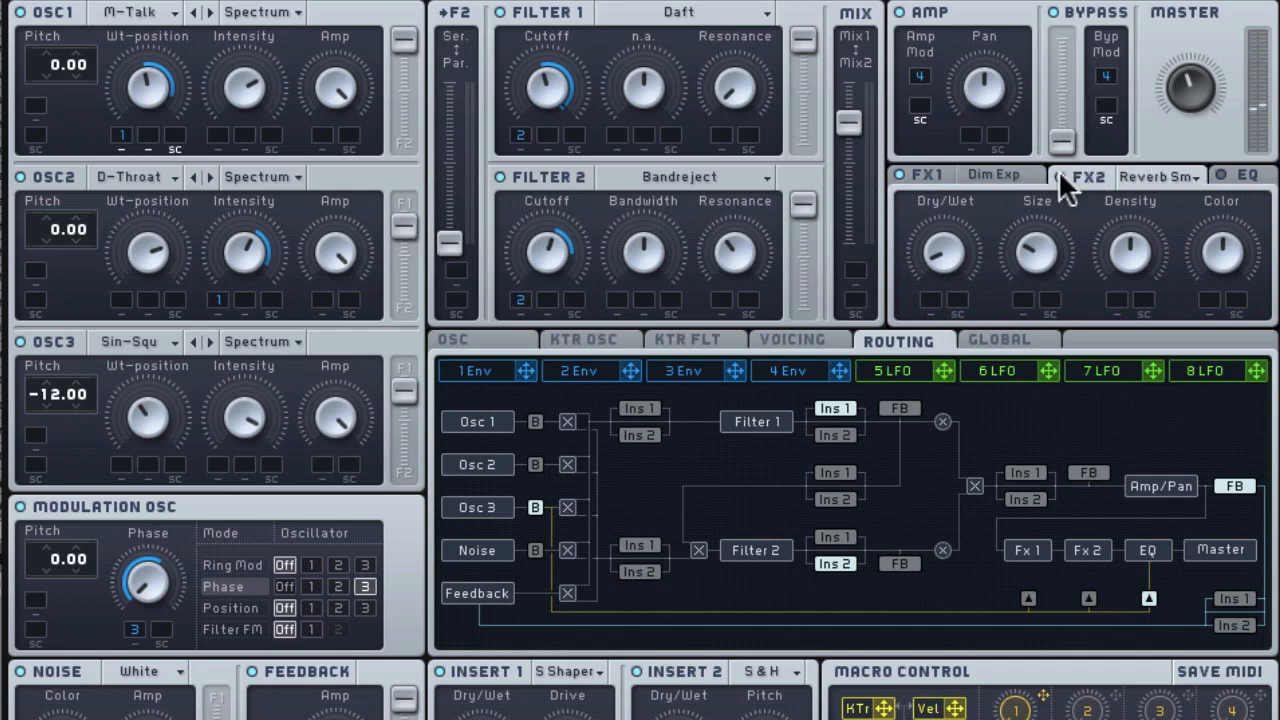
Enable the EQ and boost the High Shelf, leaving the Low Shelf at its midpoint.
click(1221, 172)
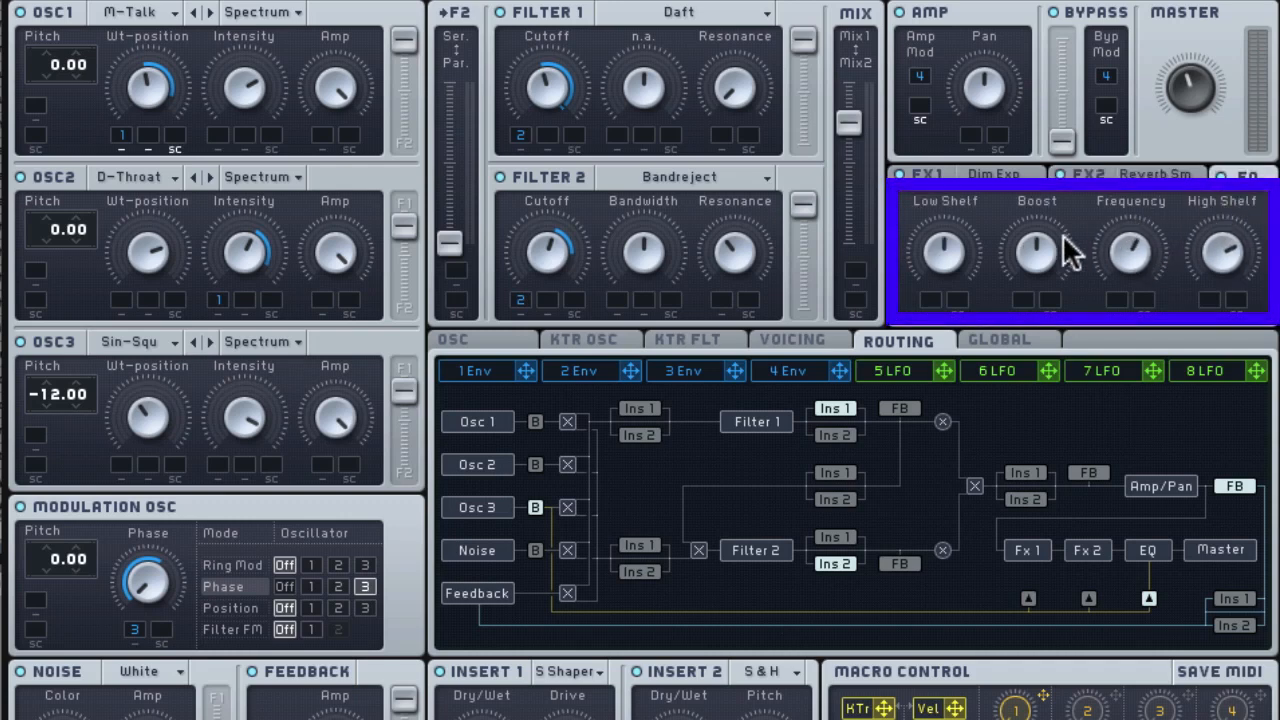
drag(1034, 234, 1096, 243)
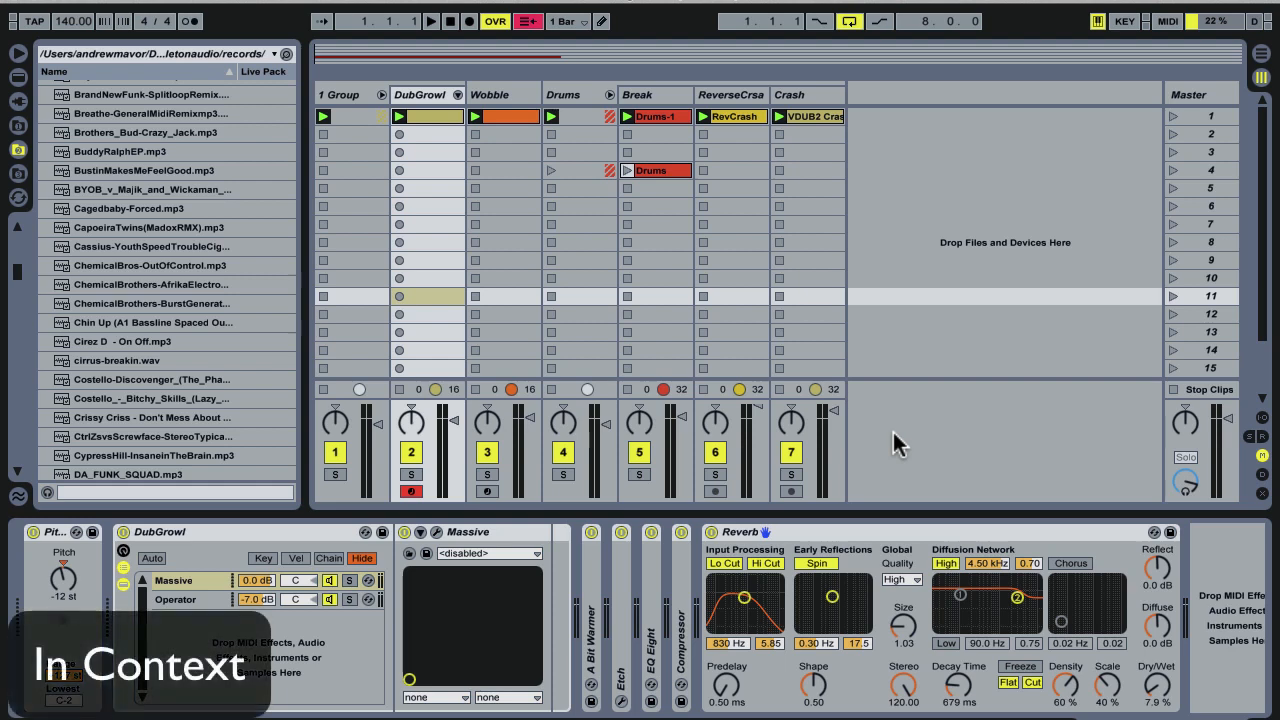
Play back the Ableton Live set to hear the DubGrowl bass with the drums, and stop playback.
key(space)
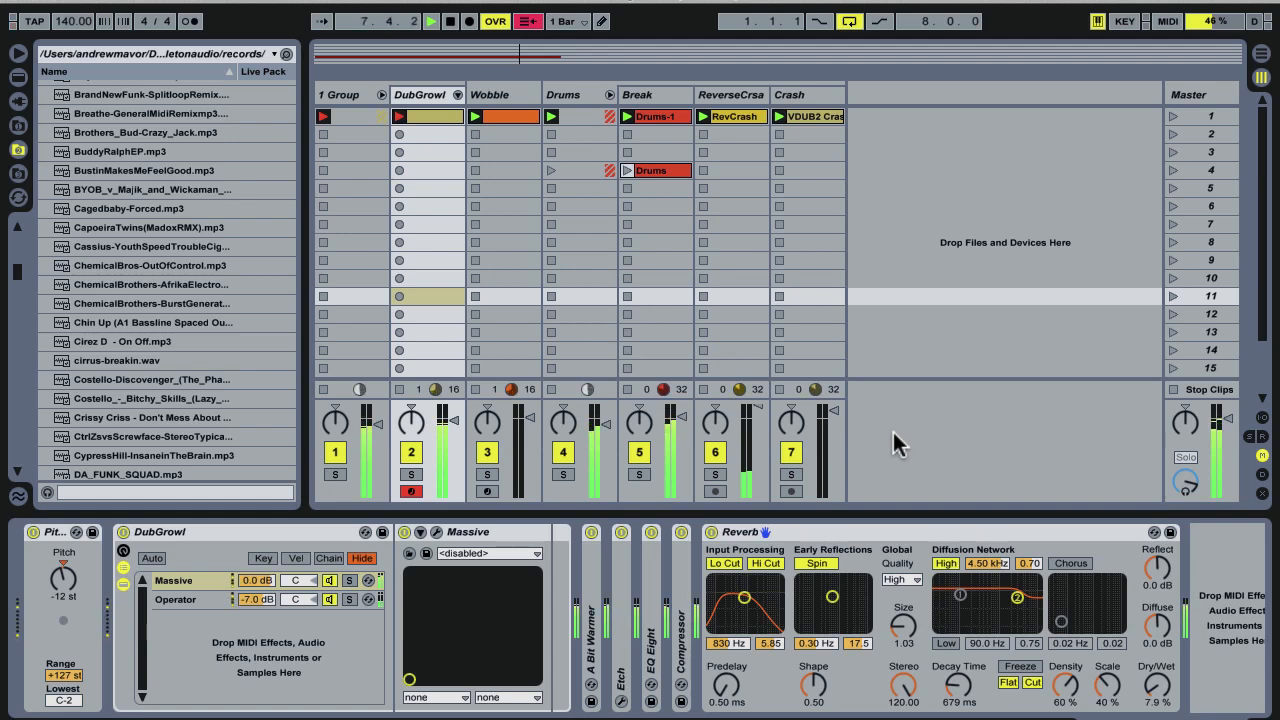
key(space)
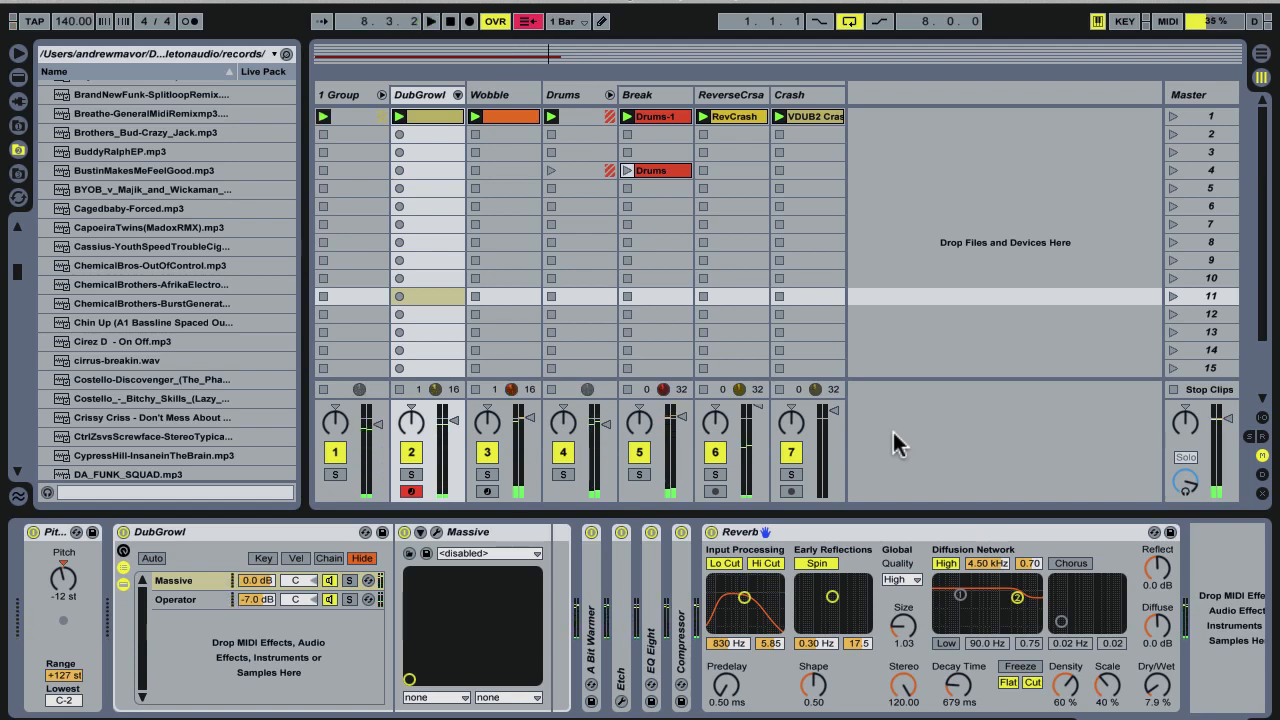